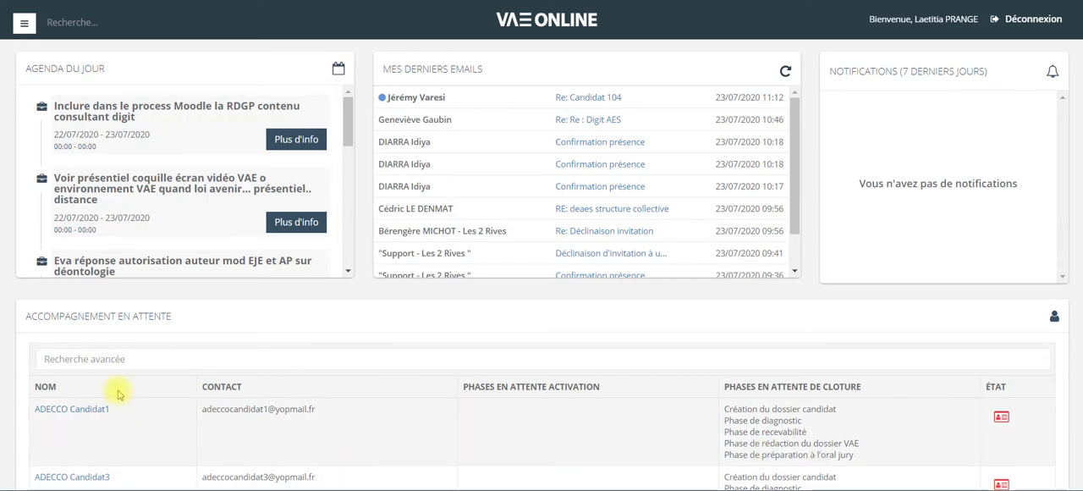
# Open the diplomas section and search for the diploma "accompagnant éducatif et social".
pyautogui.click(23, 23)
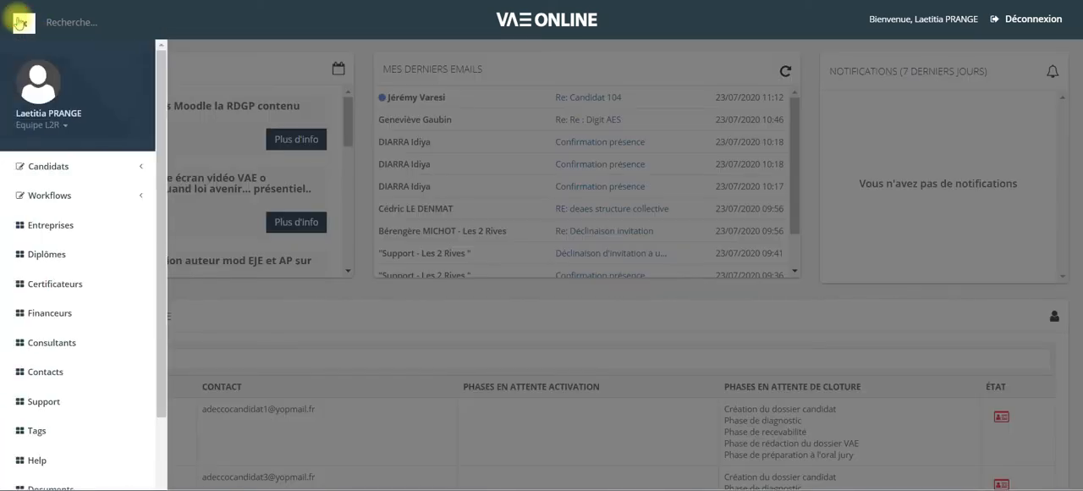
pyautogui.click(46, 254)
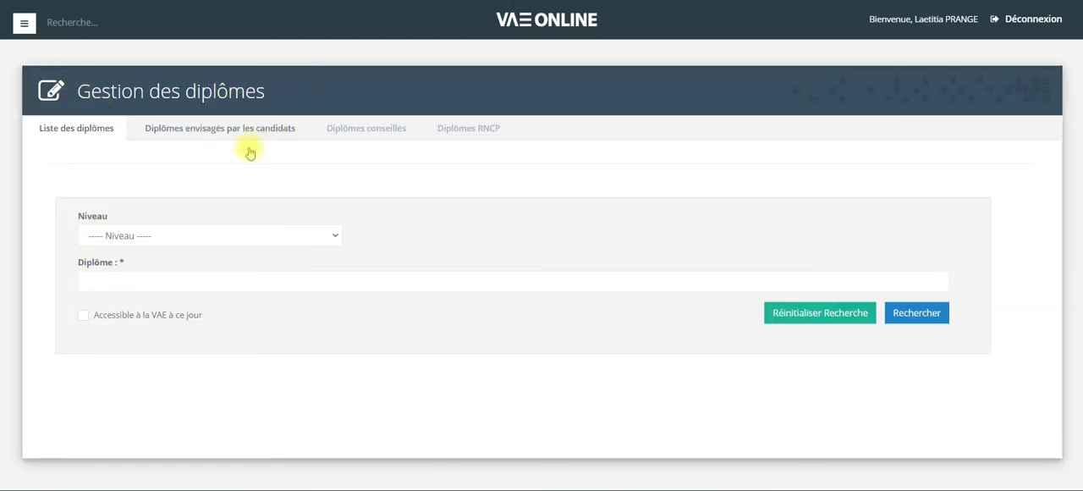
pyautogui.click(206, 237)
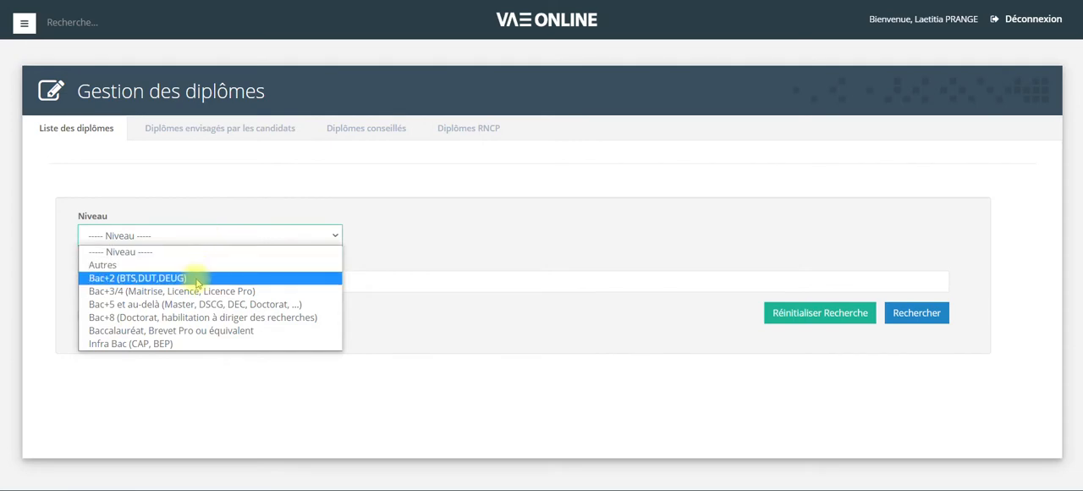
pyautogui.click(194, 236)
pyautogui.click(170, 276)
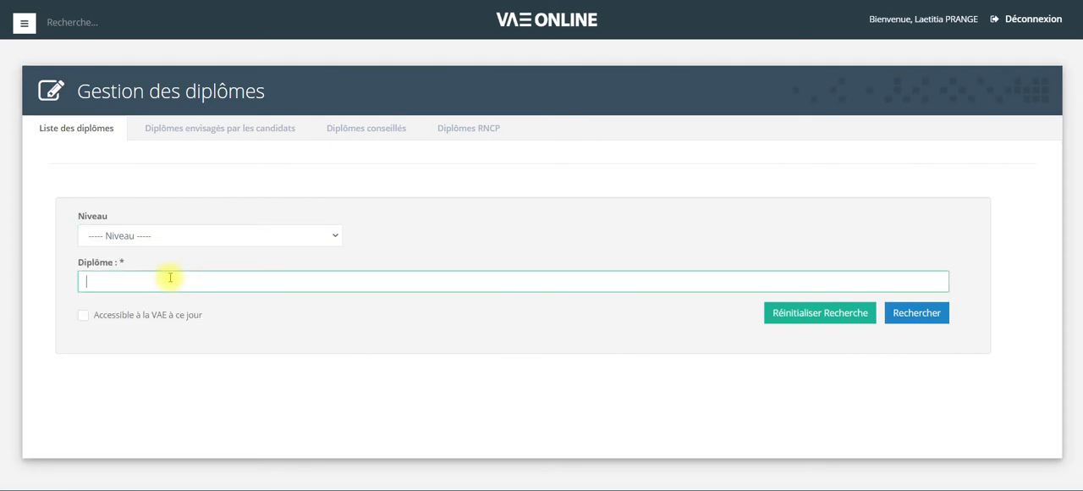
pyautogui.write('accompagnant éducatif et social')
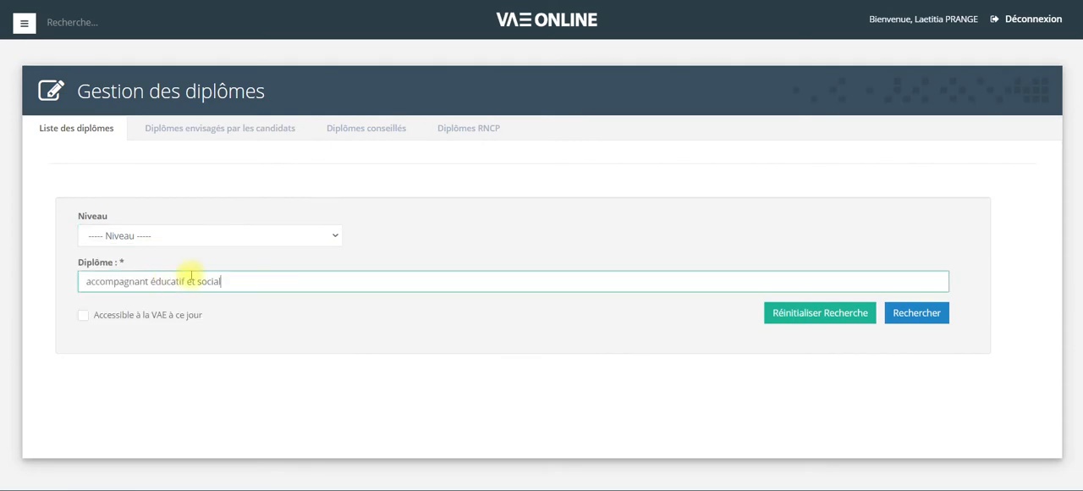
pyautogui.click(929, 320)
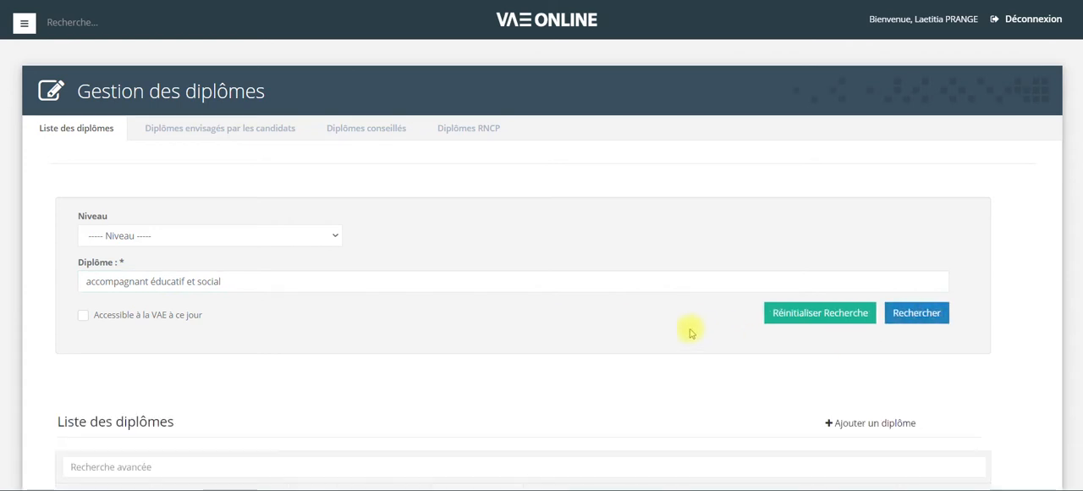
# Open the edit form of the DE accompagnant éducatif et social diploma and search certifiers of type Education nationale.
pyautogui.scroll(-2, 620, 283)
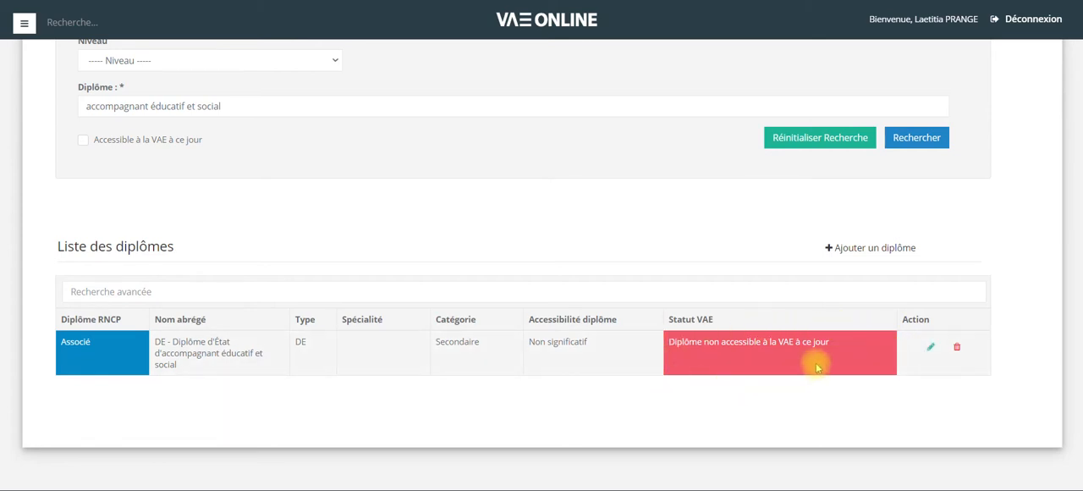
pyautogui.click(931, 349)
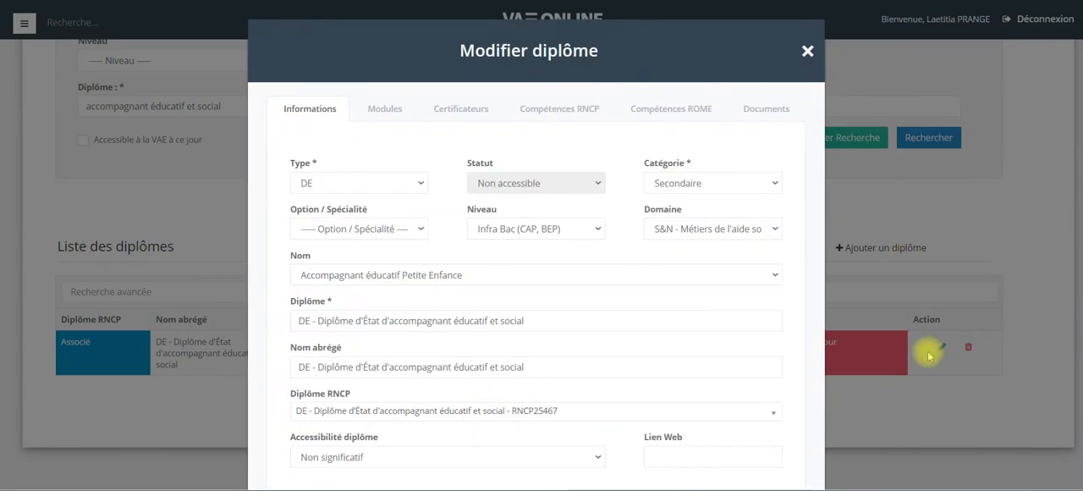
pyautogui.click(473, 110)
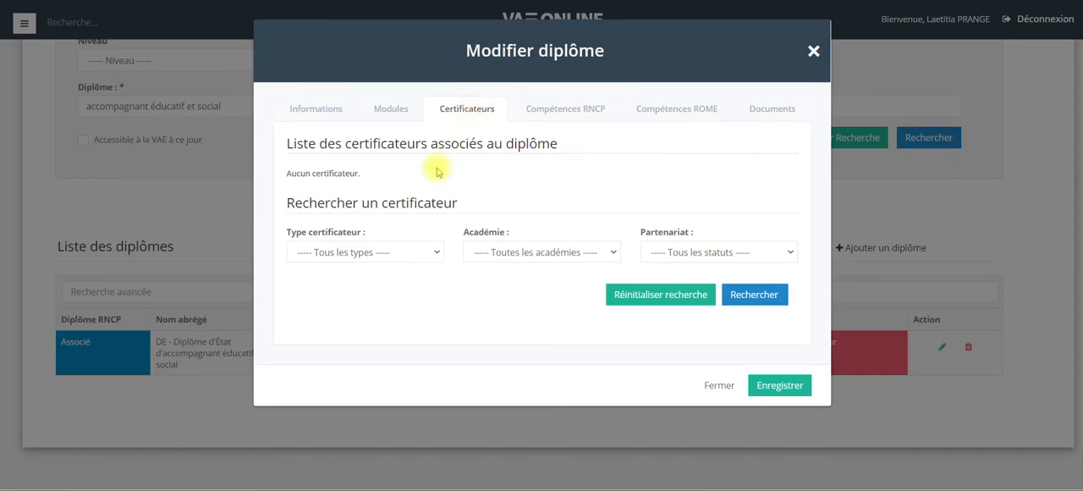
pyautogui.click(400, 256)
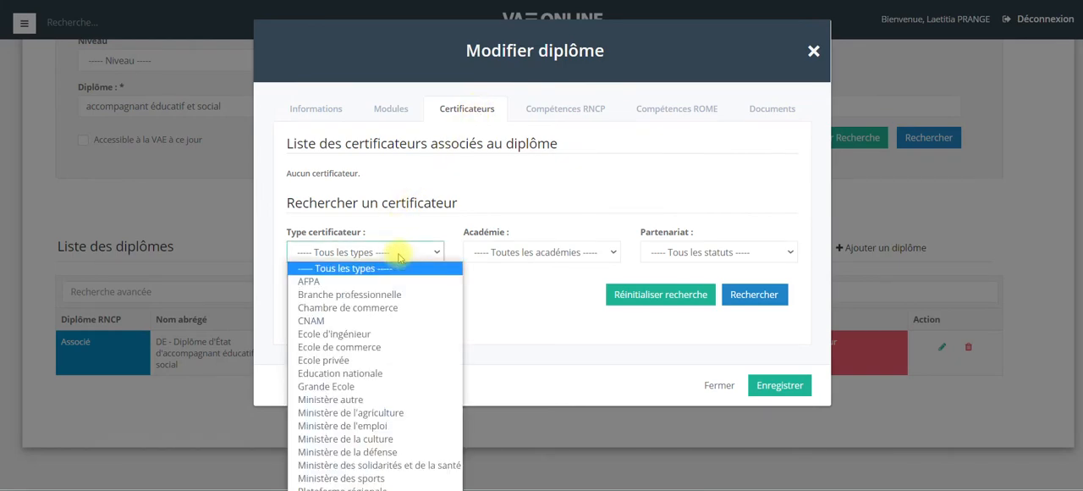
pyautogui.click(382, 373)
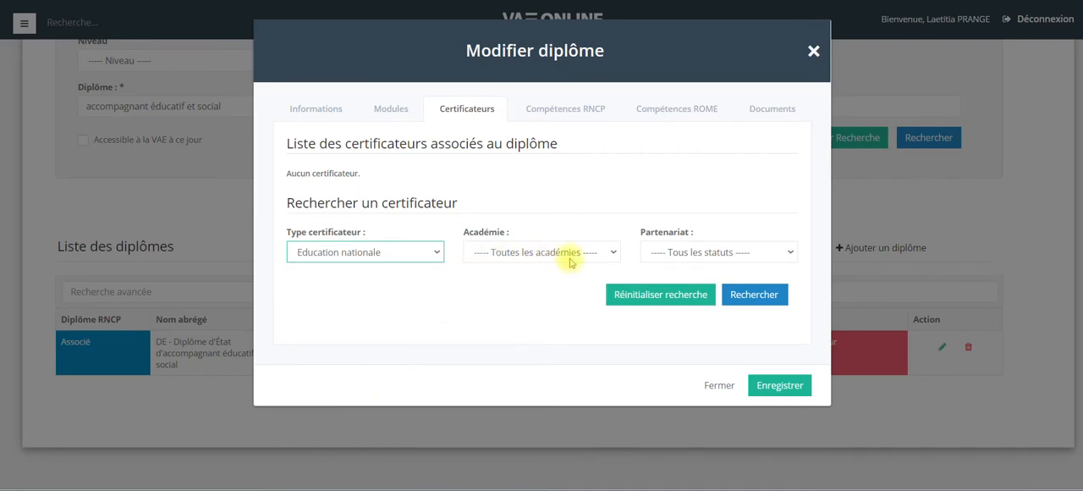
pyautogui.click(750, 293)
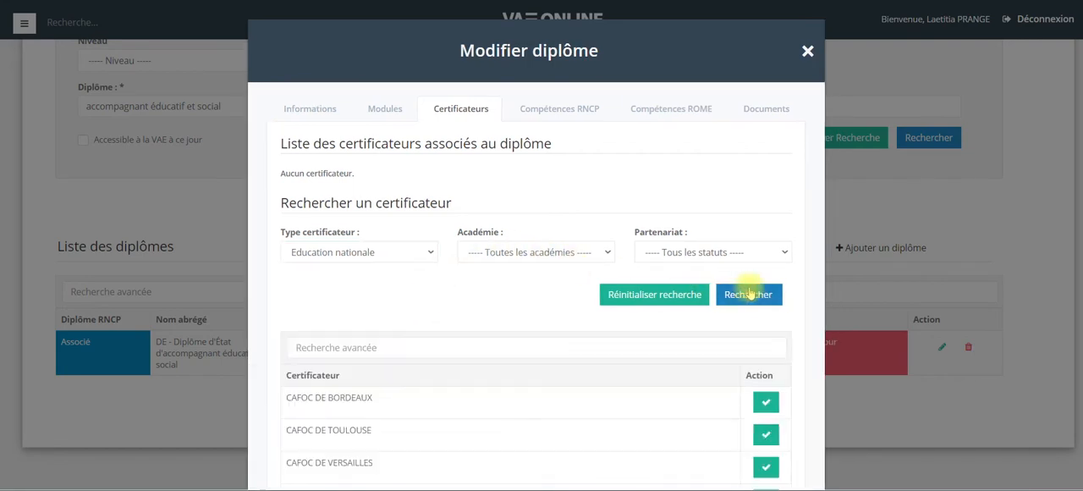
# Associate MINISTERE EDUCATION NATIONALE as the diploma's certifier and acknowledge the confirmation.
pyautogui.scroll(-1, 749, 294)
pyautogui.scroll(-3, 750, 294)
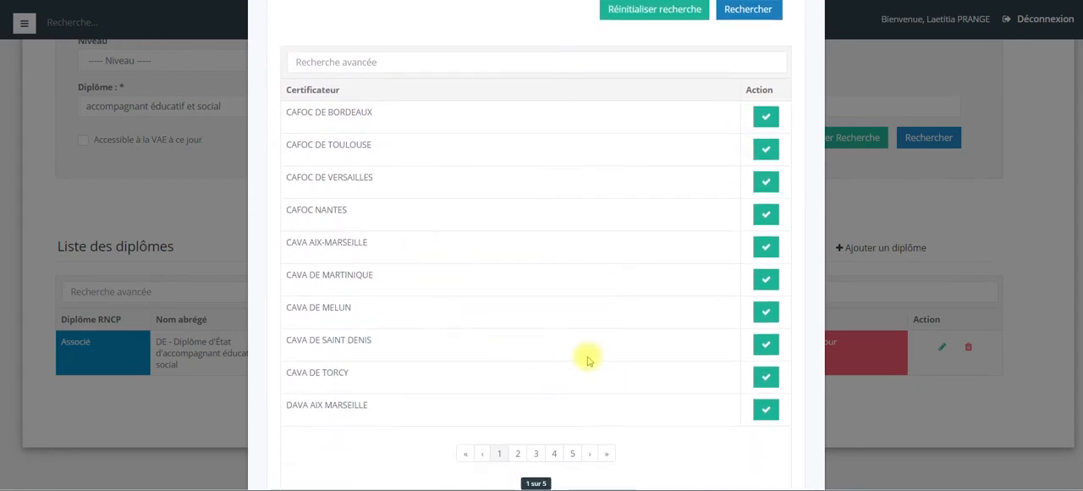
pyautogui.click(573, 454)
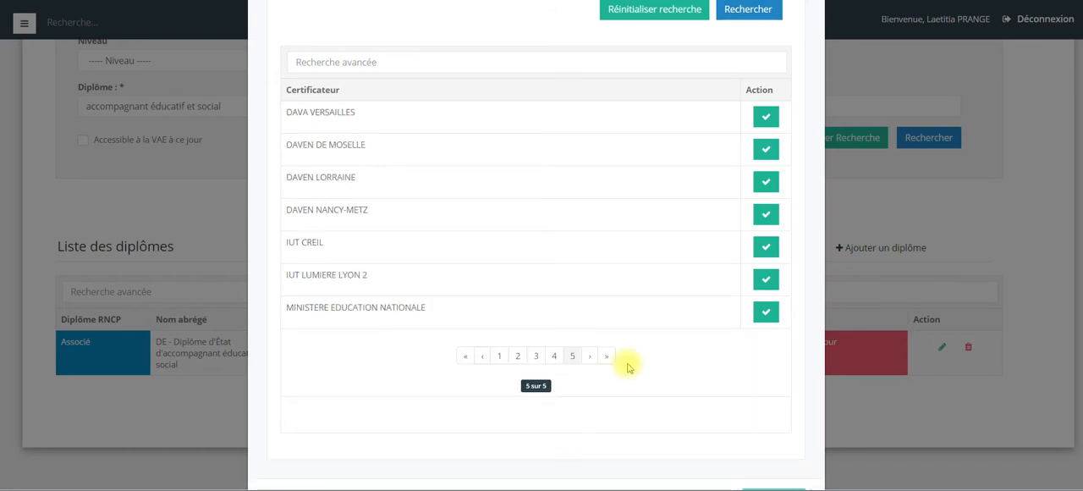
pyautogui.click(767, 315)
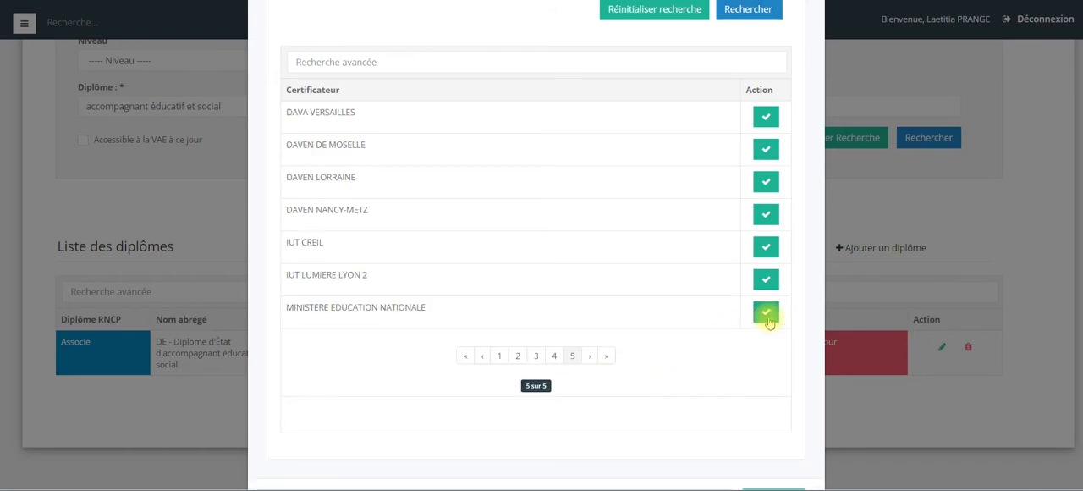
pyautogui.scroll(-5, 767, 317)
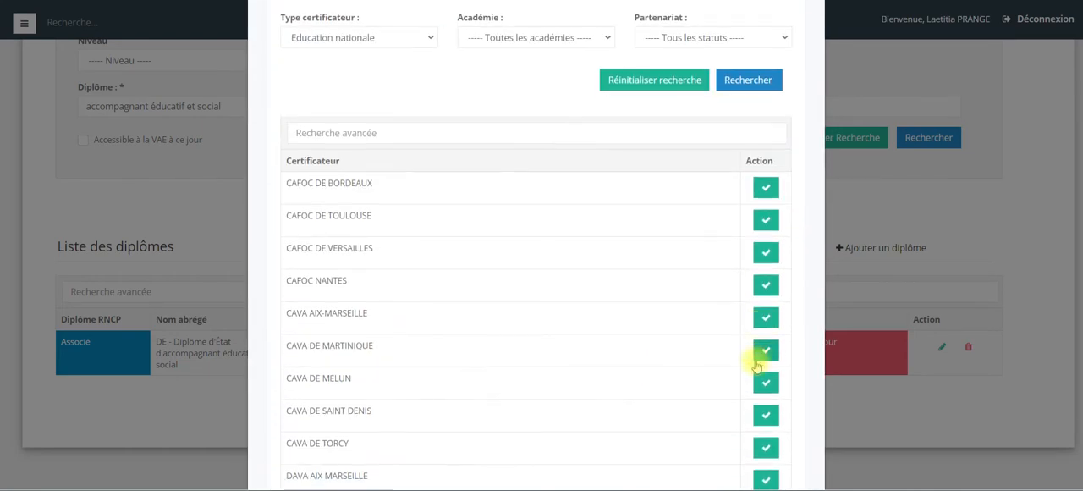
pyautogui.scroll(-3, 755, 364)
pyautogui.click(770, 474)
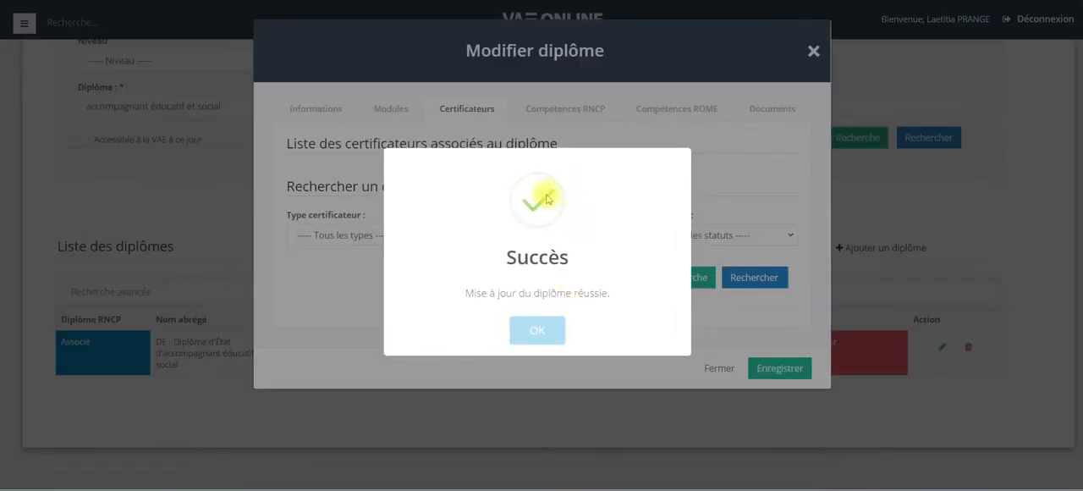
pyautogui.click(538, 331)
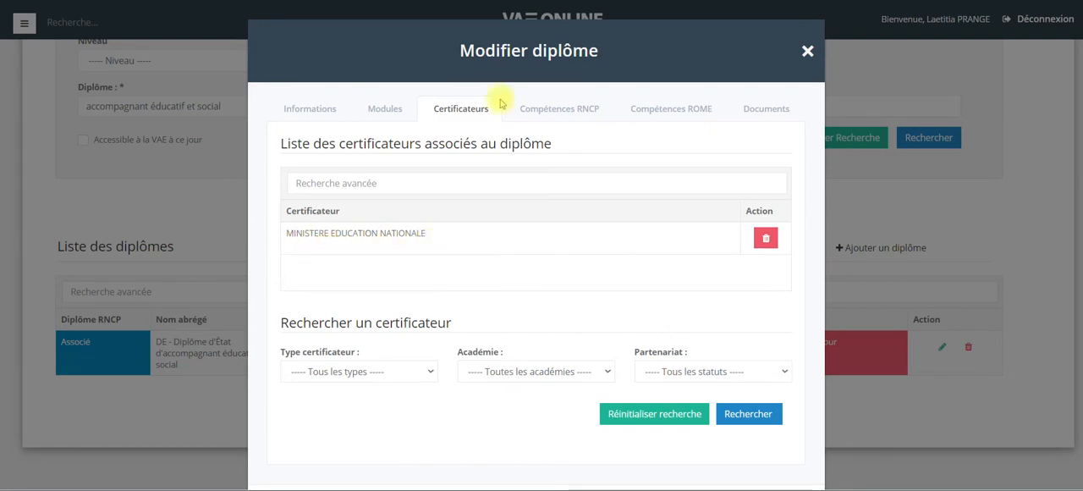
# Set the diploma's status to Accessible à la VAE in its general information.
pyautogui.click(327, 106)
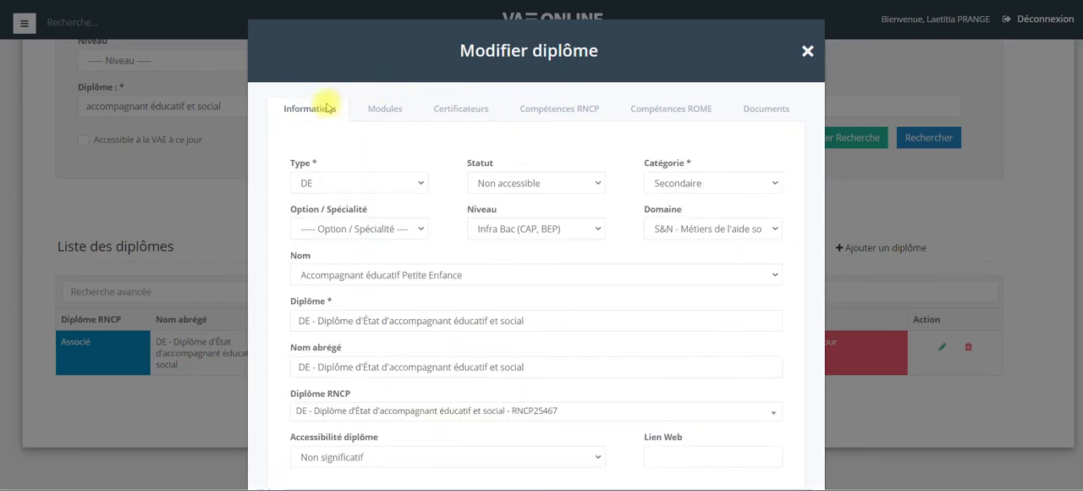
pyautogui.click(382, 183)
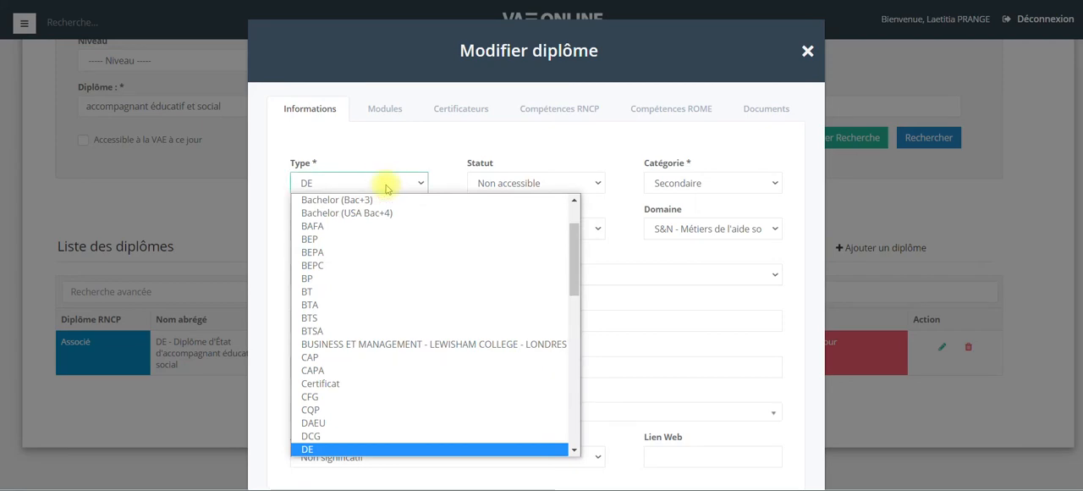
pyautogui.click(386, 186)
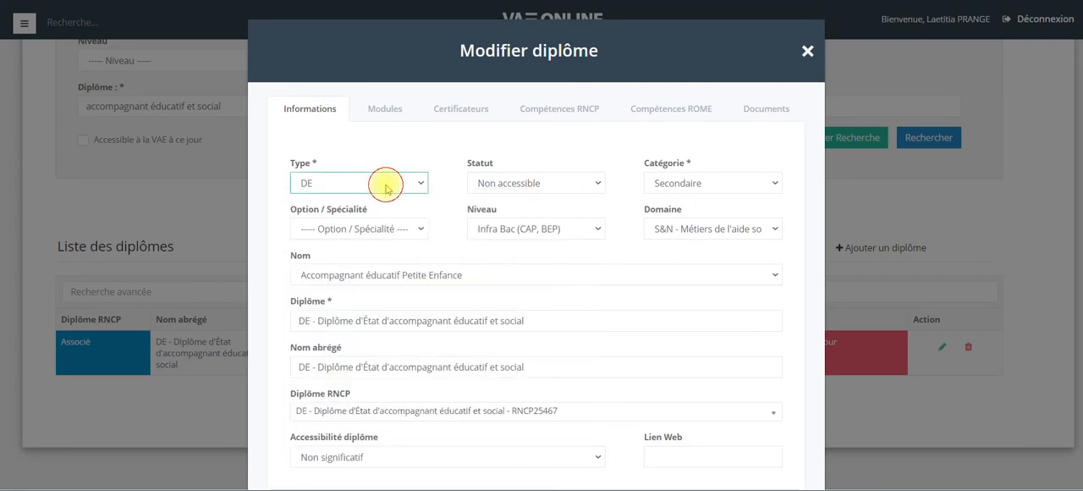
pyautogui.click(489, 186)
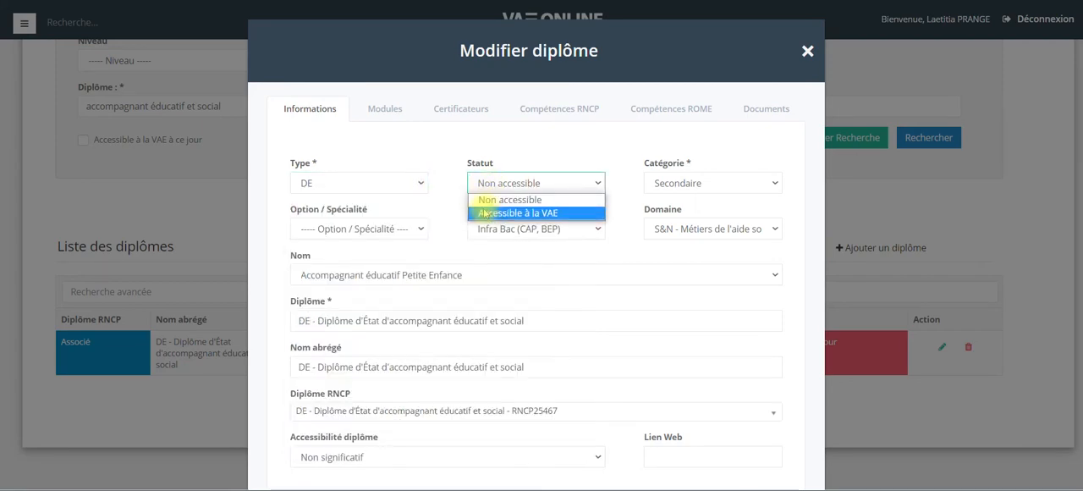
pyautogui.click(484, 212)
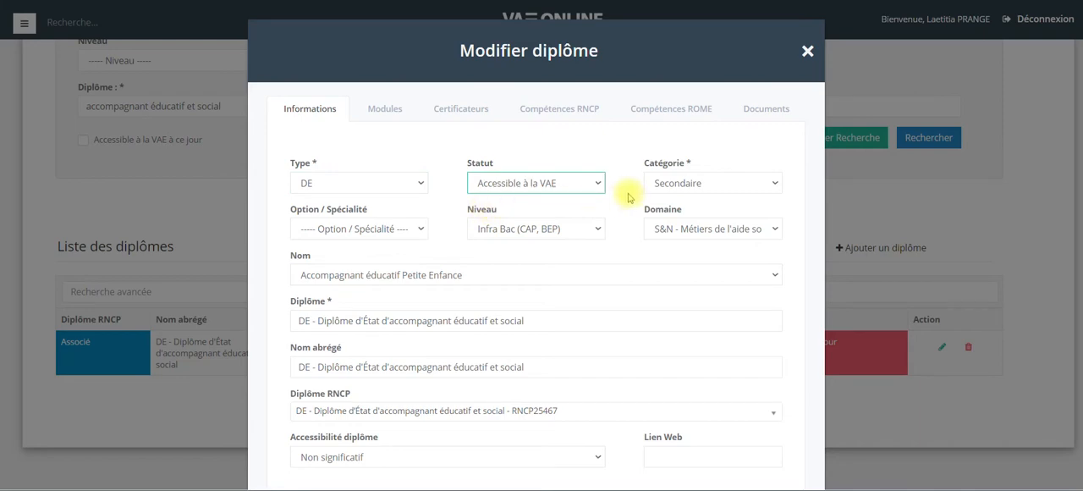
# Set the diploma's domain to S&N - Métiers de l'aide sociale et éducative.
pyautogui.click(683, 184)
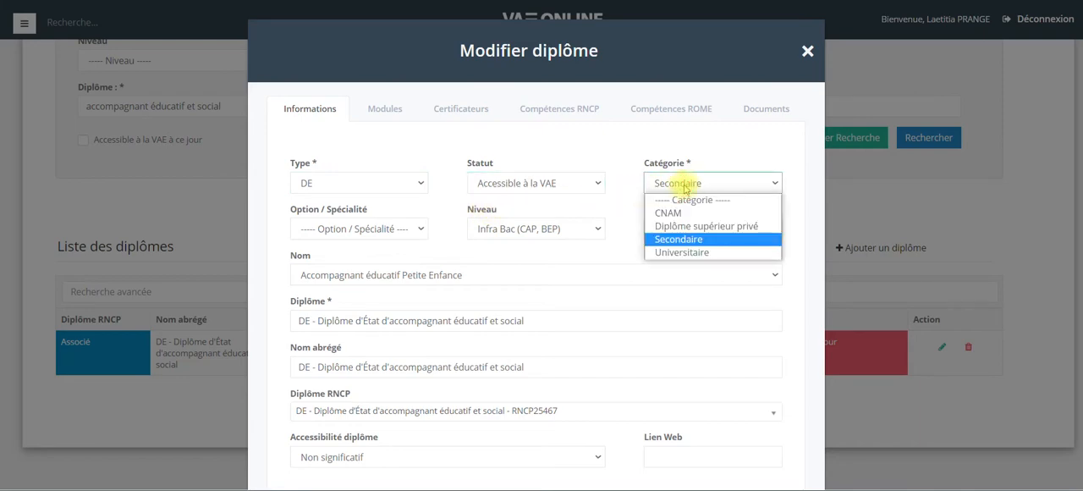
pyautogui.click(685, 187)
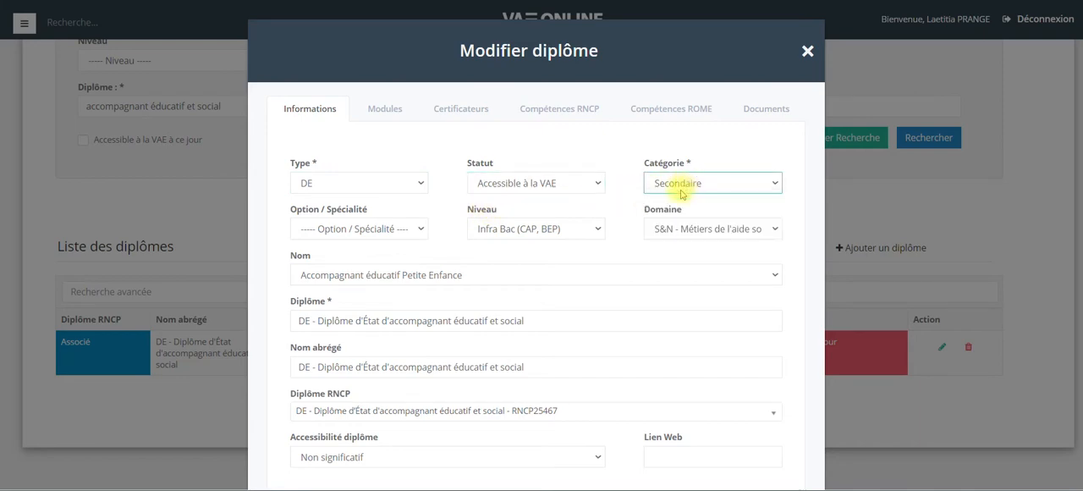
pyautogui.click(684, 224)
pyautogui.scroll(-1, 712, 286)
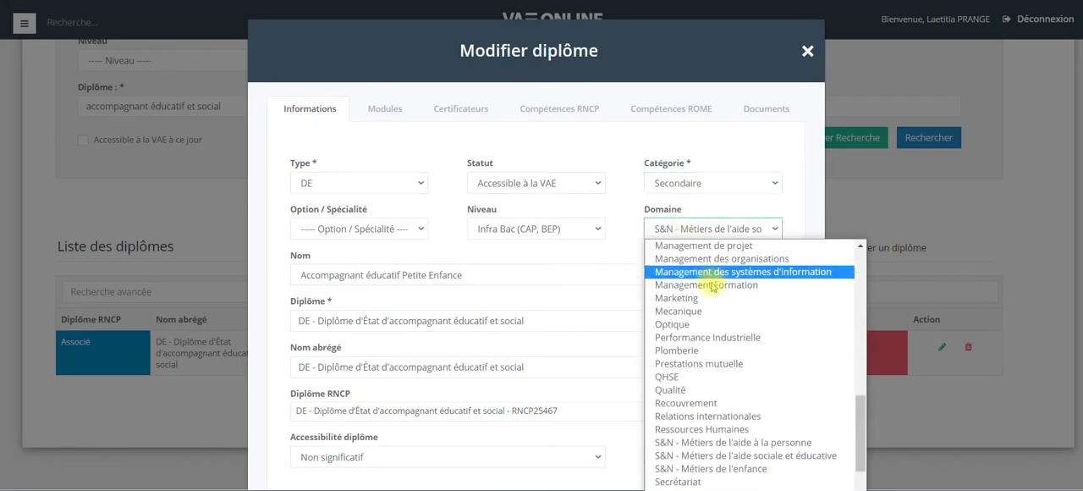
pyautogui.scroll(-2, 714, 284)
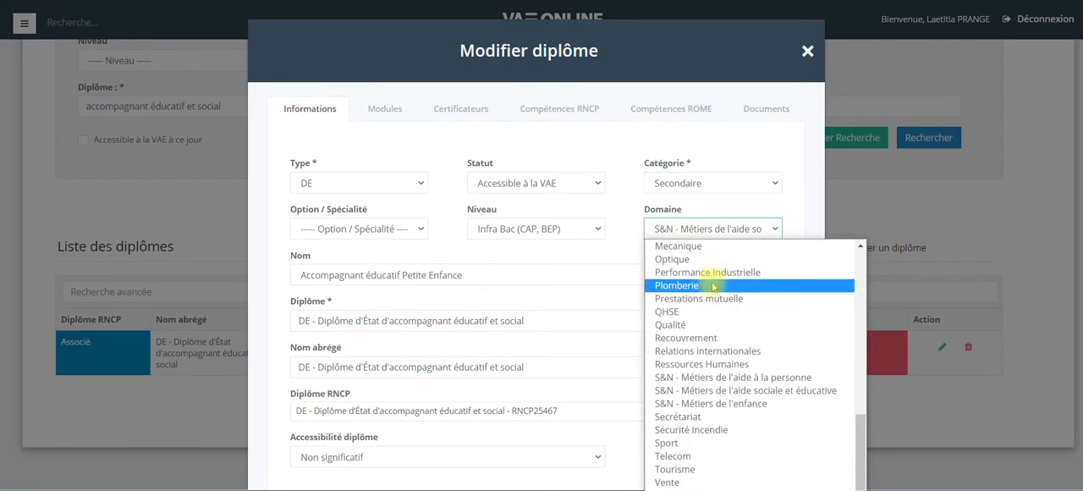
pyautogui.click(756, 390)
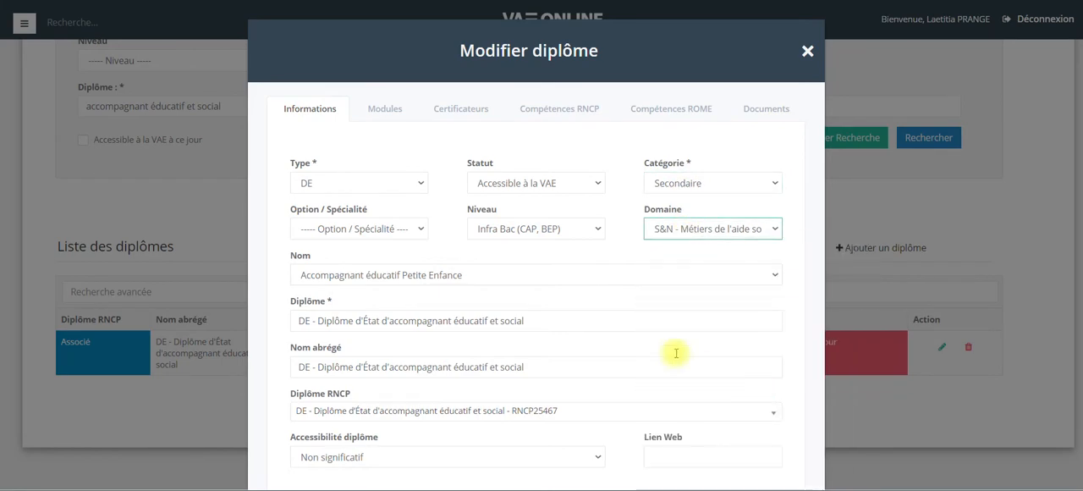
# Review the level, option/specialty, name and accessibility selections of the diploma.
pyautogui.click(523, 234)
pyautogui.click(523, 233)
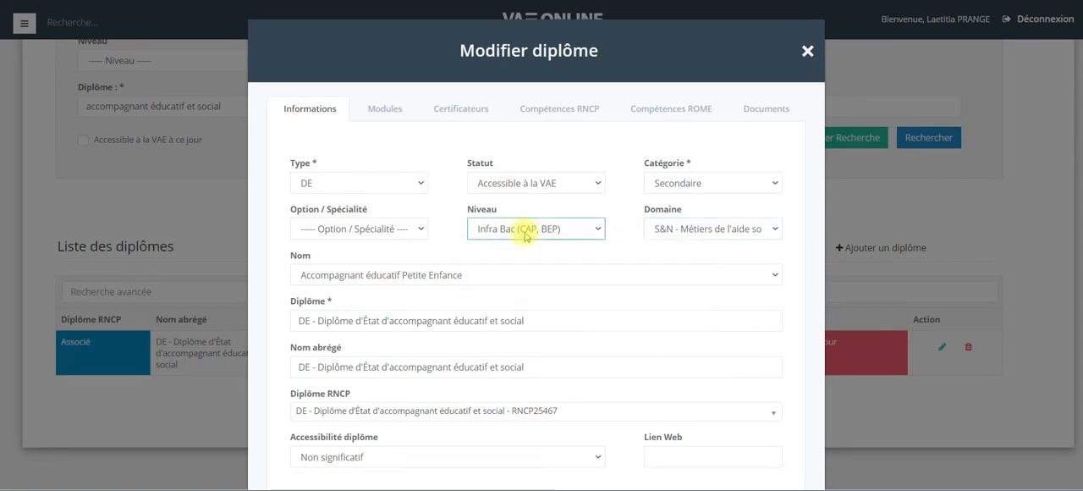
pyautogui.click(425, 226)
pyautogui.click(427, 229)
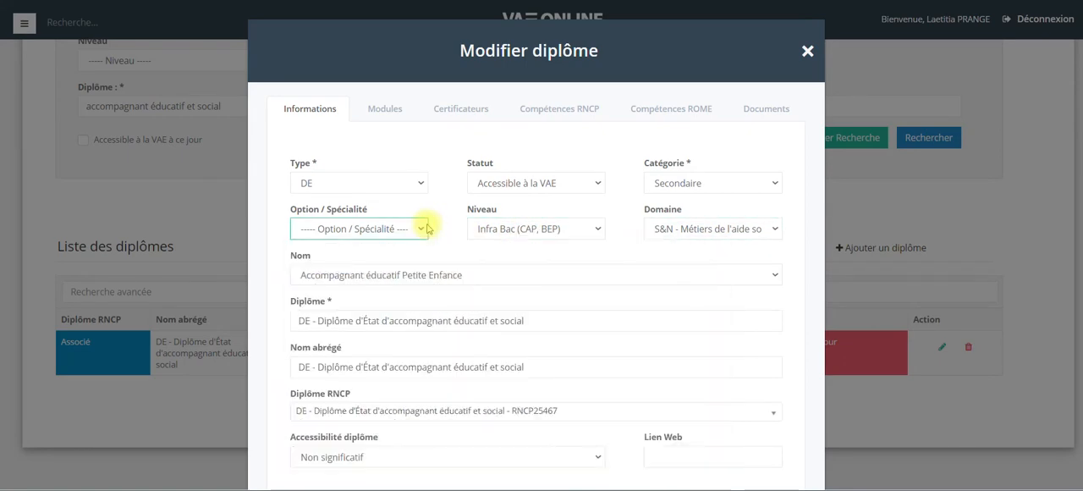
pyautogui.scroll(-2, 427, 228)
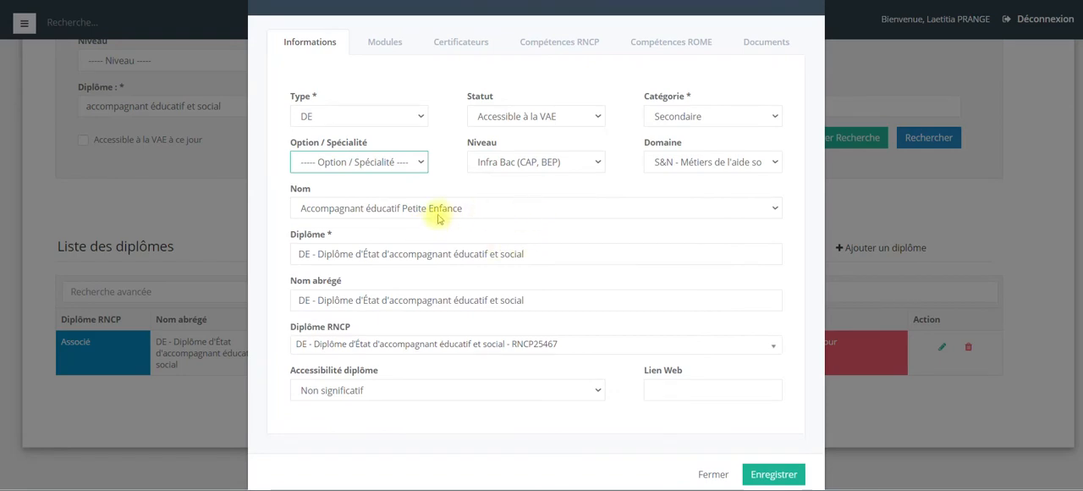
pyautogui.click(438, 214)
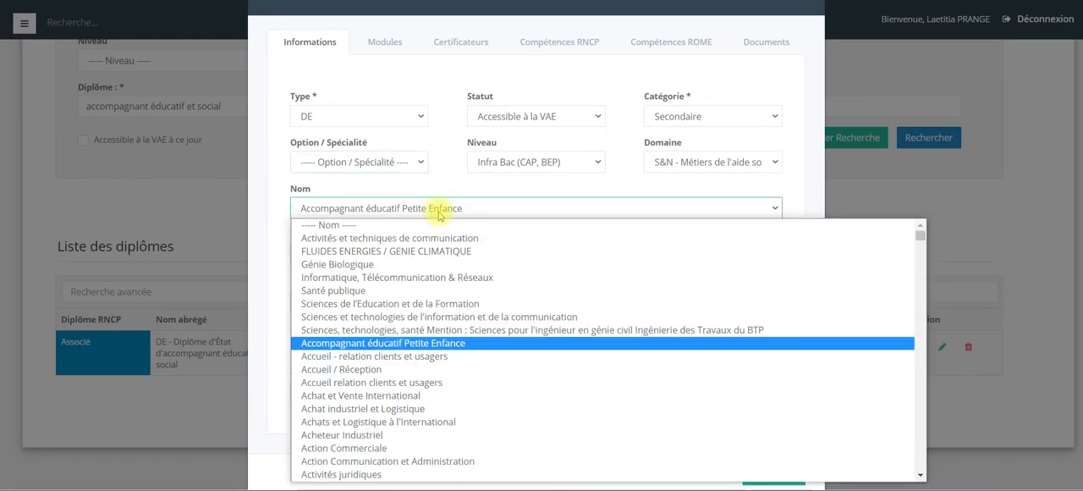
pyautogui.click(438, 216)
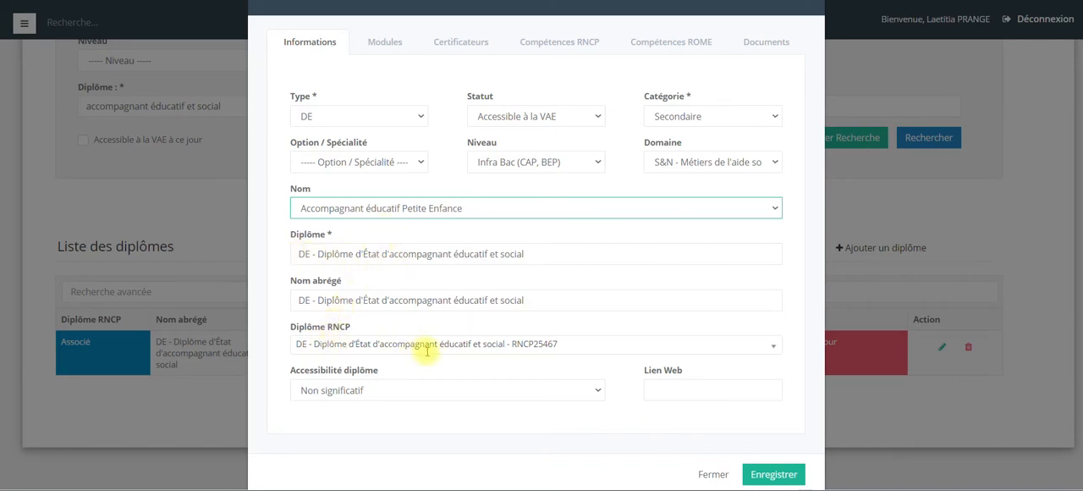
pyautogui.click(411, 390)
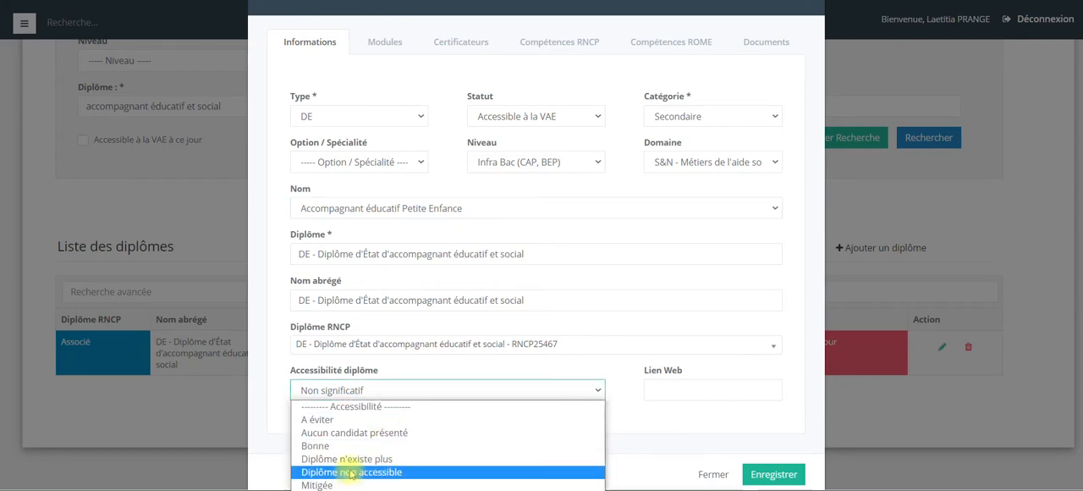
pyautogui.click(353, 396)
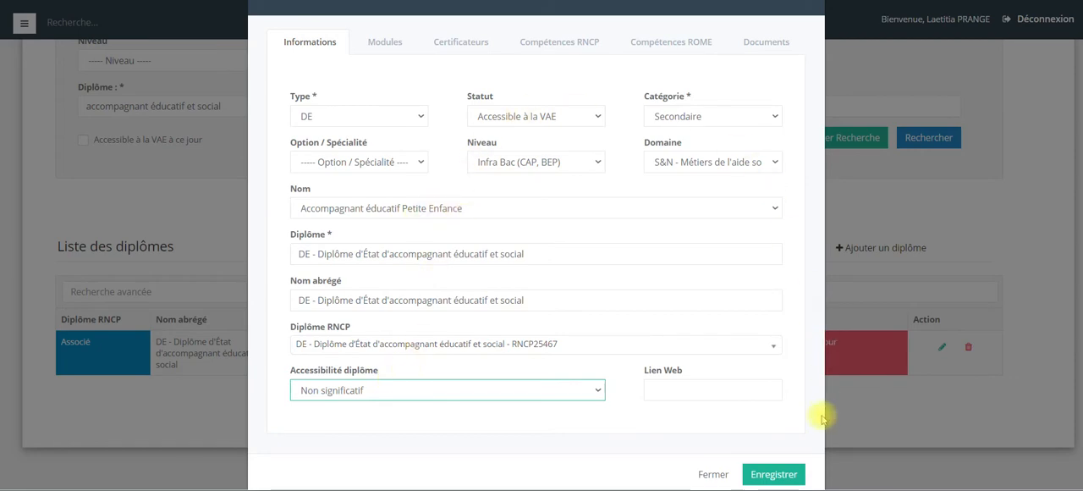
# Save the diploma's general information and acknowledge the success message.
pyautogui.click(791, 474)
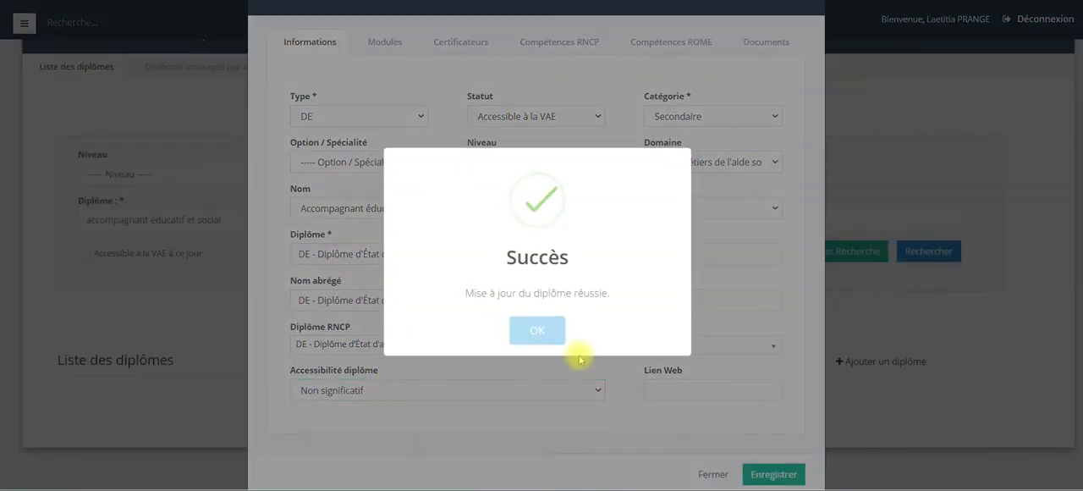
pyautogui.click(560, 334)
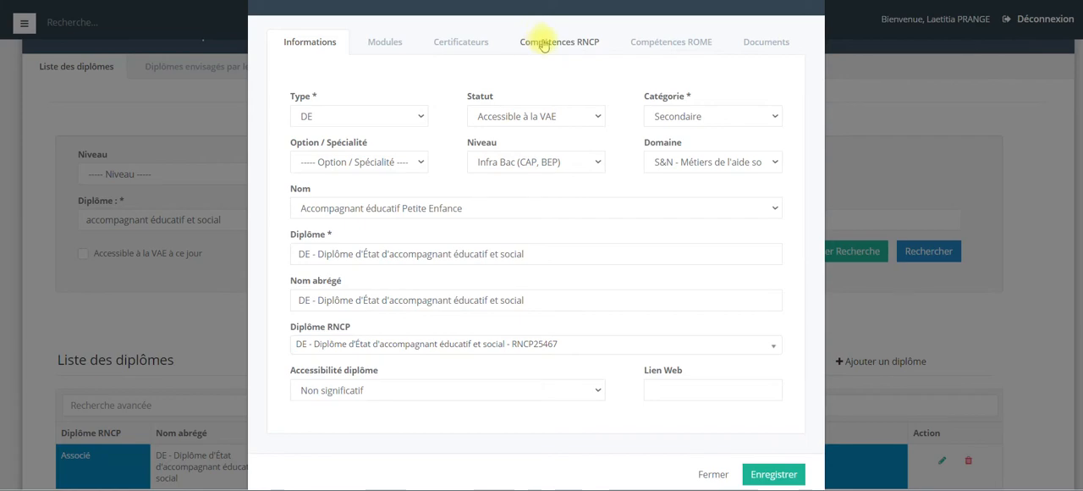
# Open the diploma's RNCP competencies and review the DE AES competency grid in the roadmap spreadsheet.
pyautogui.click(570, 43)
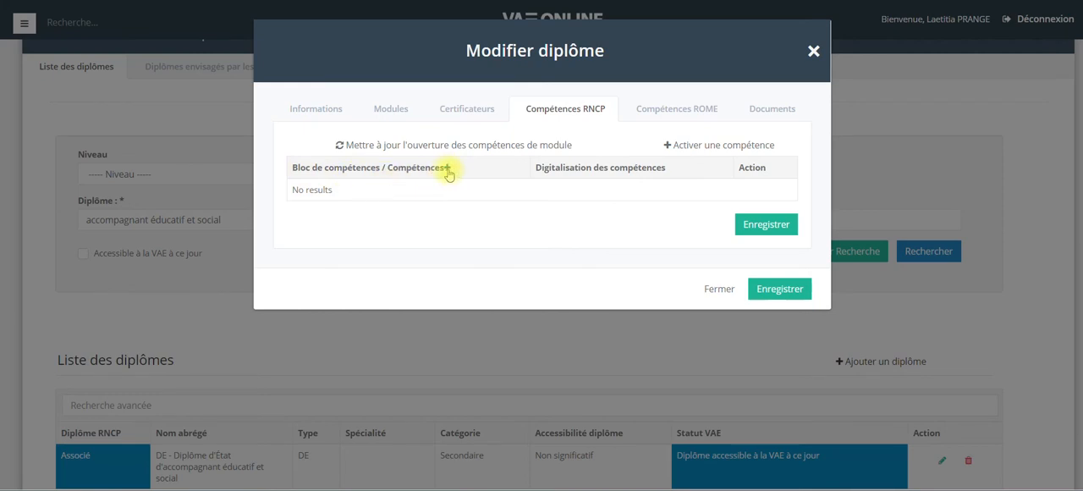
pyautogui.click(186, 1)
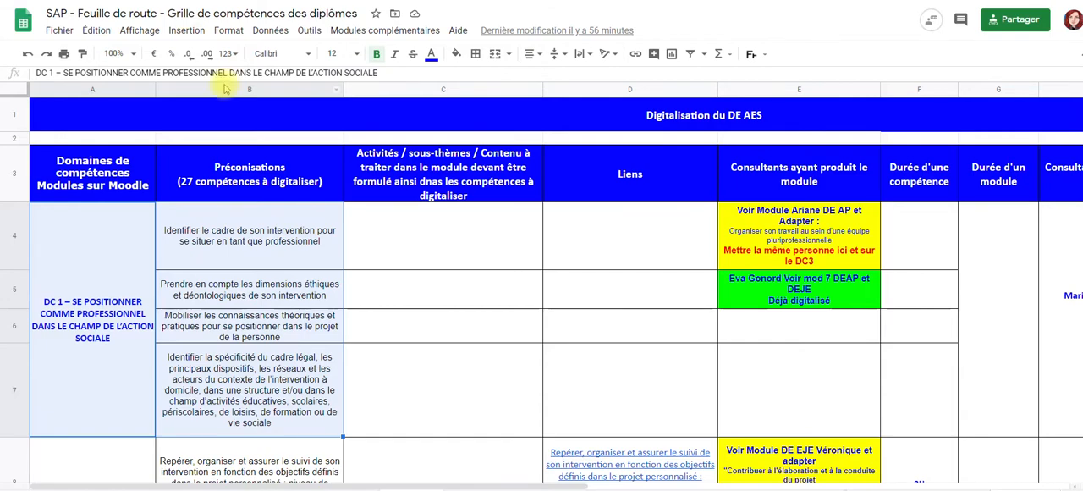
pyautogui.click(127, 277)
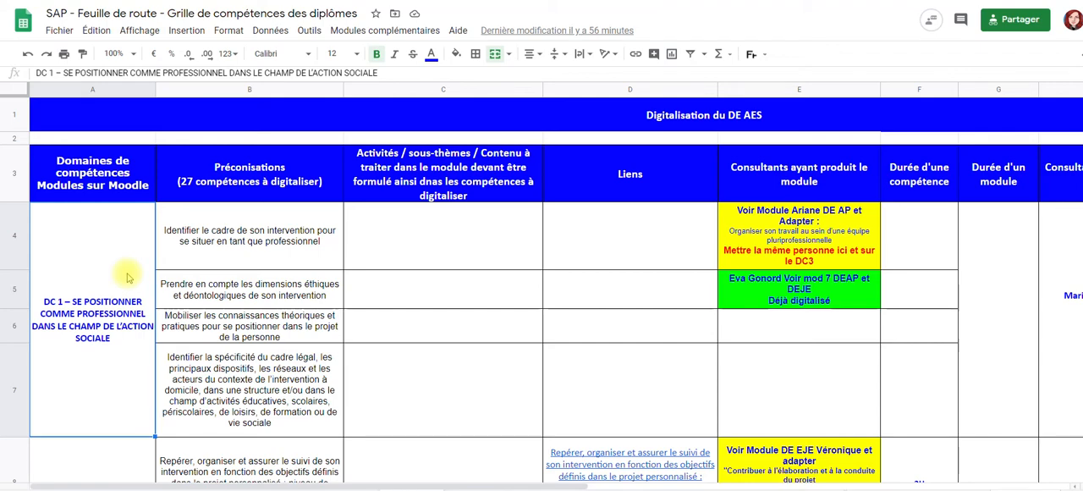
pyautogui.press('Down')
pyautogui.press('Down')
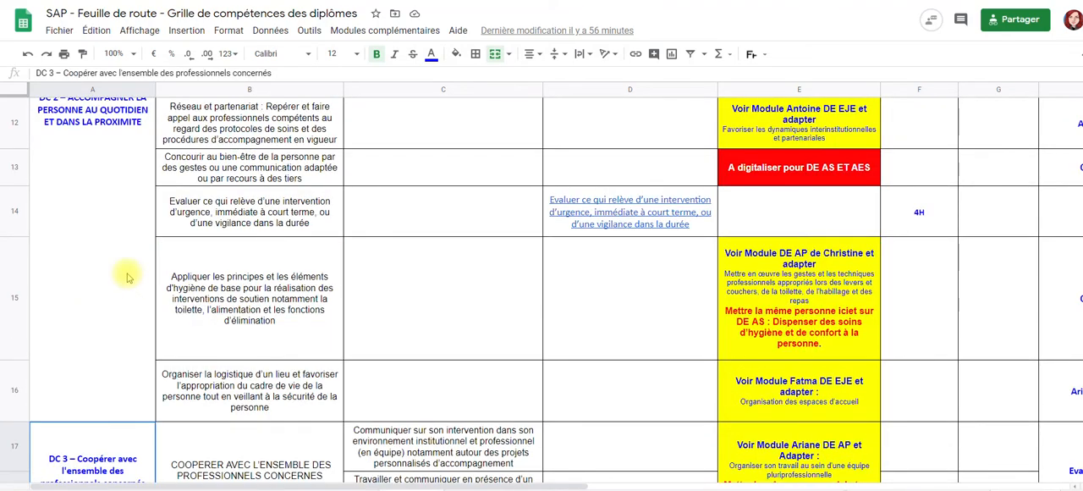
pyautogui.press('Down')
pyautogui.scroll(10, 127, 277)
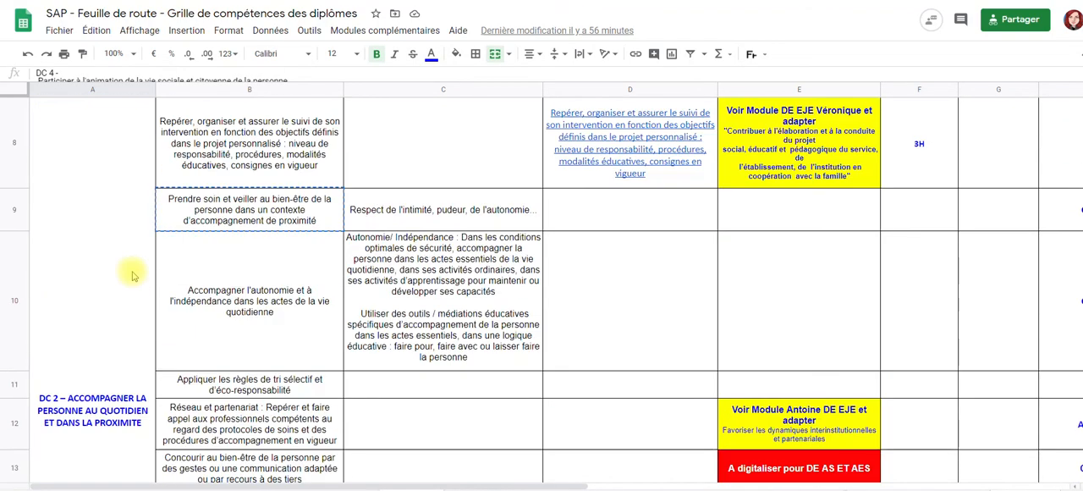
pyautogui.scroll(1, 127, 195)
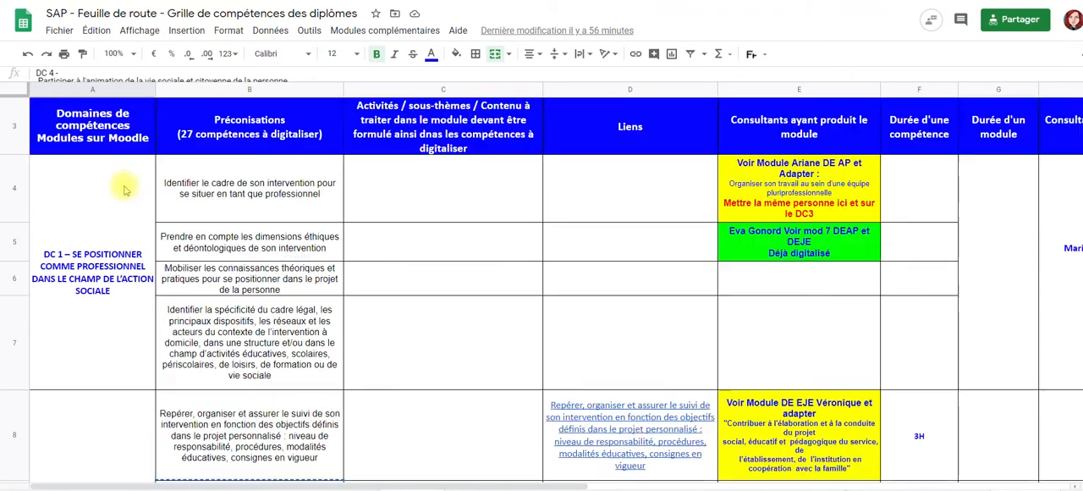
pyautogui.moveTo(125, 201); pyautogui.dragTo(183, 219)
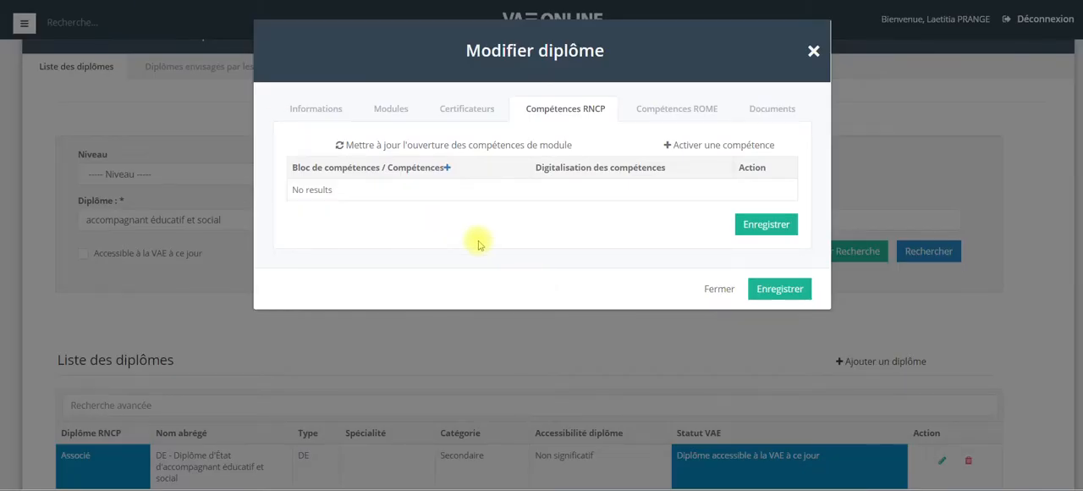
# Add the RNCP block Se positionner comme professionnel dans le champ de l'action sociale with its competencies.
pyautogui.click(447, 168)
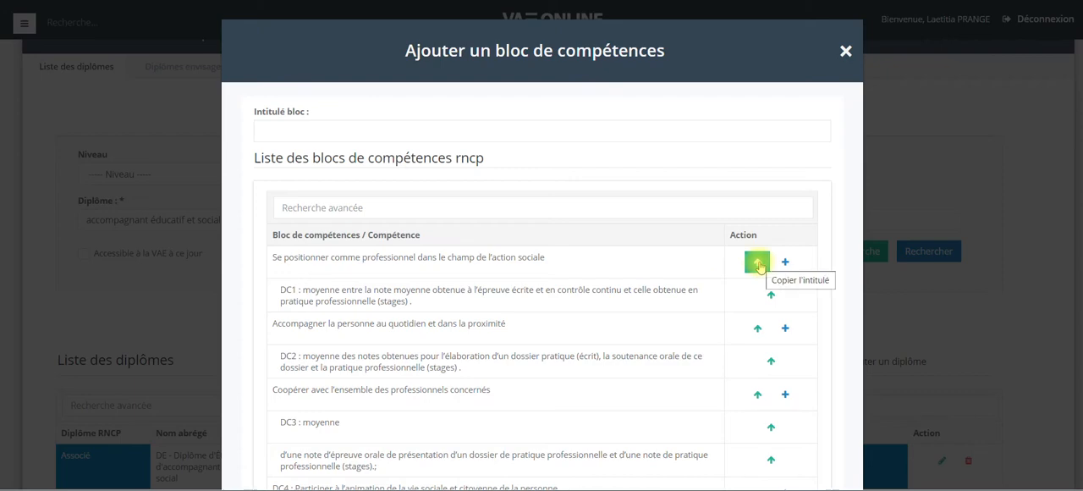
pyautogui.click(785, 262)
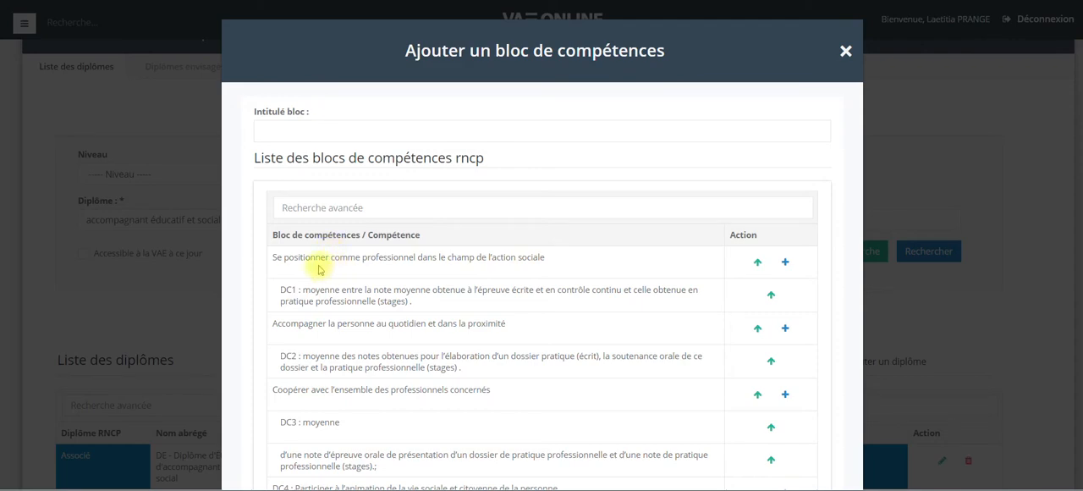
pyautogui.click(786, 263)
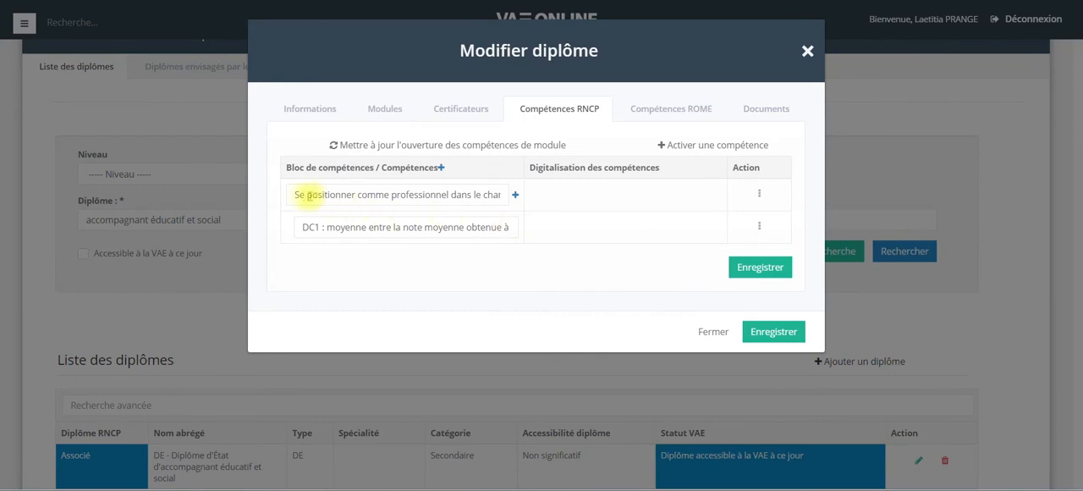
# Delete the DC1 grading competency listed under the Se positionner comme professionnel block.
pyautogui.click(300, 195)
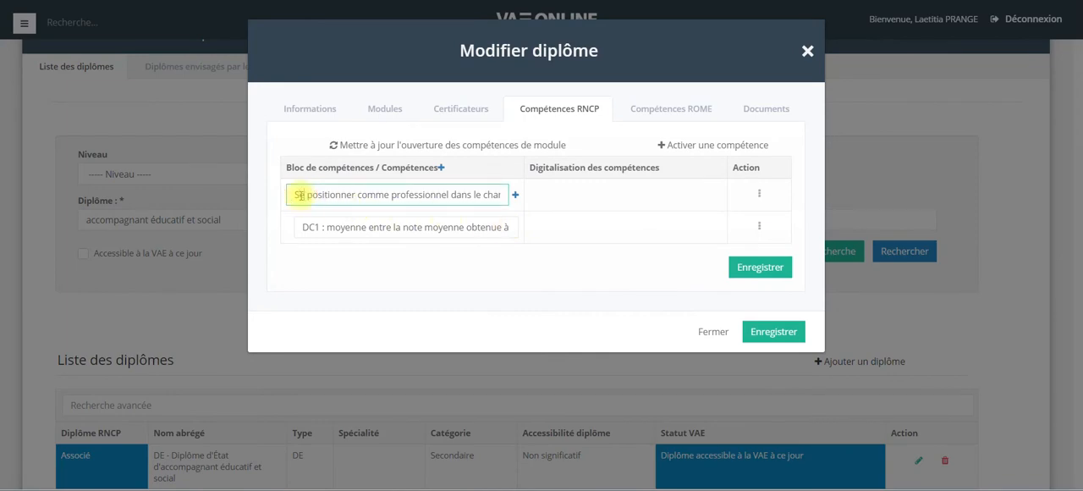
pyautogui.press('Right')
pyautogui.press('Right')
pyautogui.press('Right')
pyautogui.press('Right')
pyautogui.press('Right')
pyautogui.press('Right')
pyautogui.press('Right')
pyautogui.press('Right')
pyautogui.press('Right')
pyautogui.press('Right')
pyautogui.press('Right')
pyautogui.press('Right')
pyautogui.press('Right')
pyautogui.press('Right')
pyautogui.press('Right')
pyautogui.press('Right')
pyautogui.press('Right')
pyautogui.press('Right')
pyautogui.press('Right')
pyautogui.press('Right')
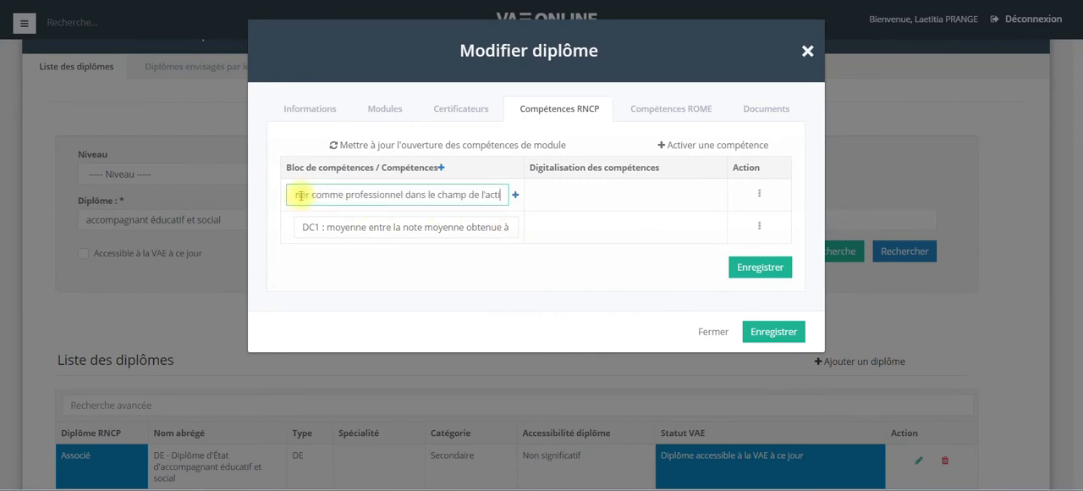
pyautogui.click(347, 228)
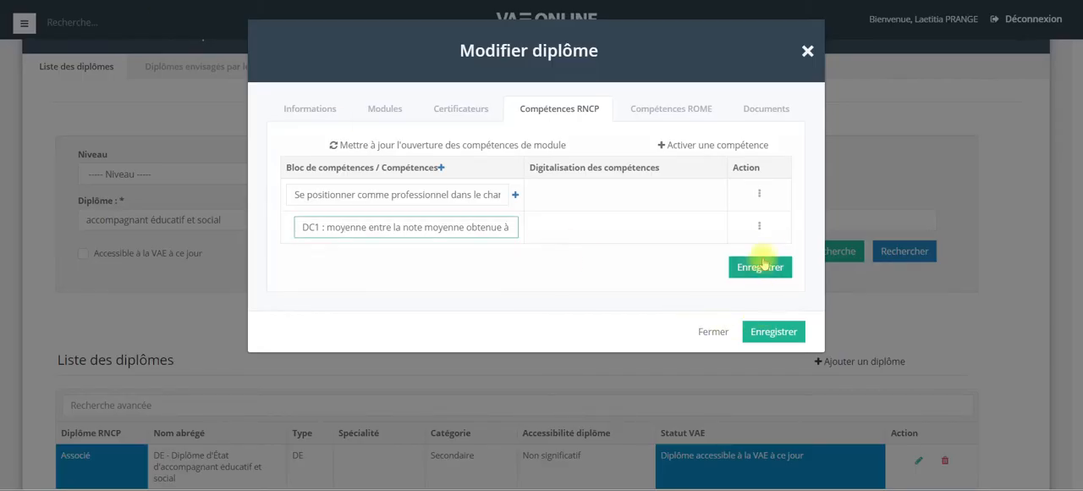
pyautogui.click(759, 229)
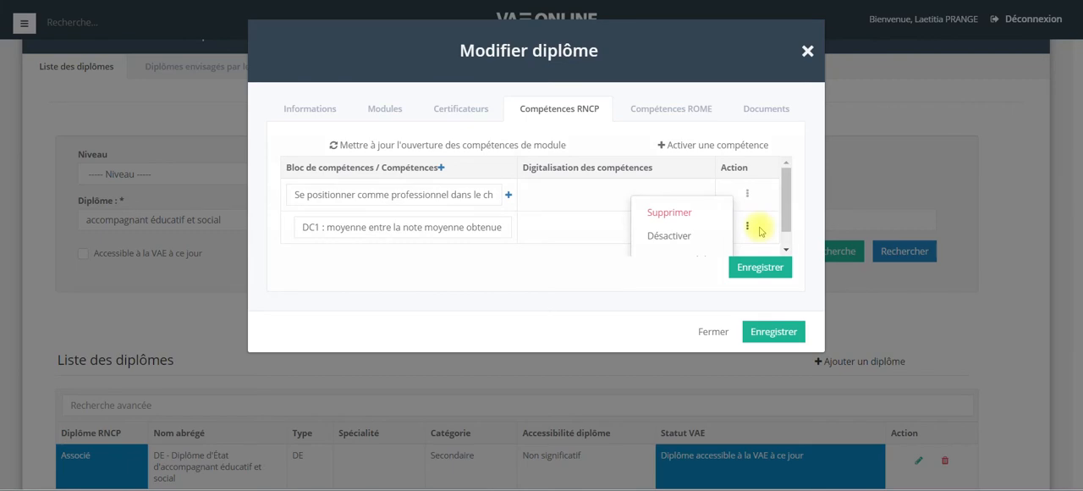
pyautogui.click(687, 211)
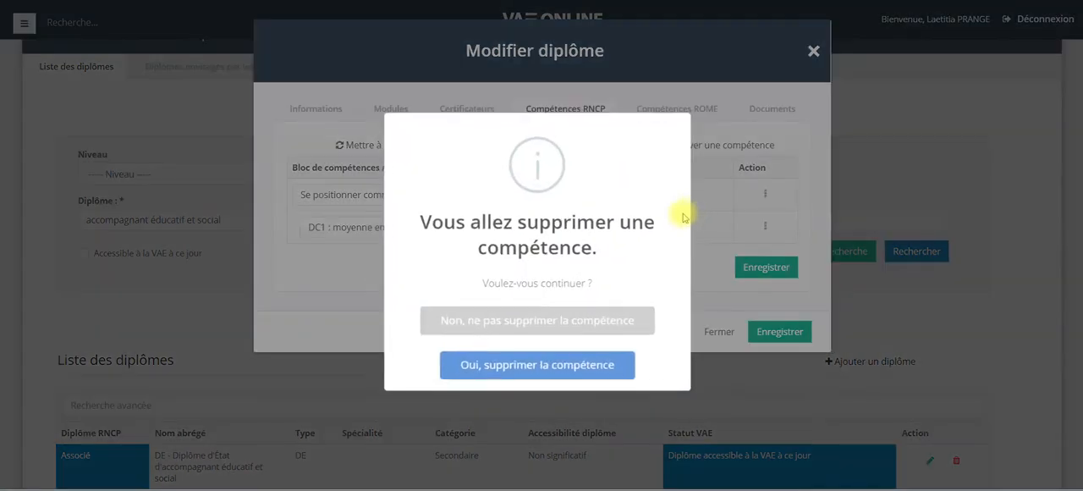
pyautogui.click(563, 365)
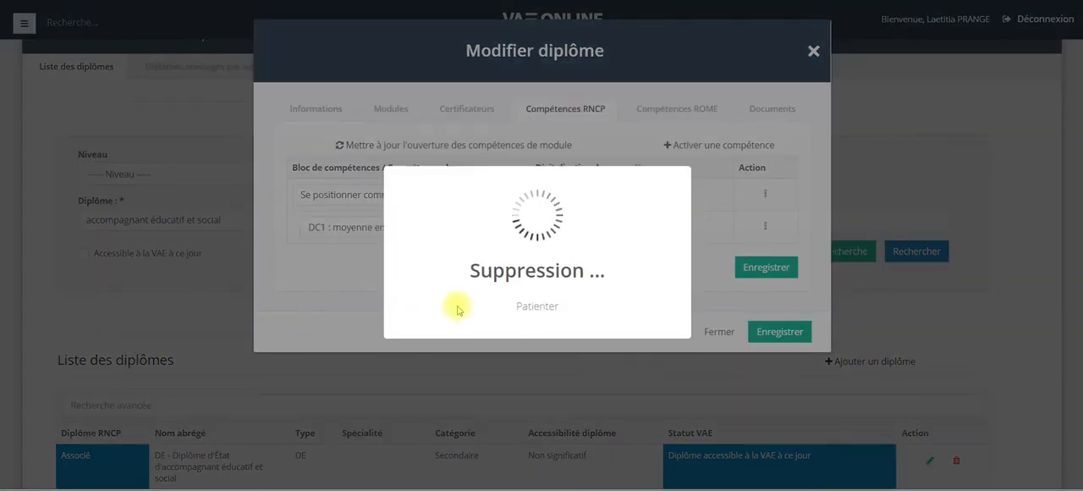
pyautogui.click(533, 329)
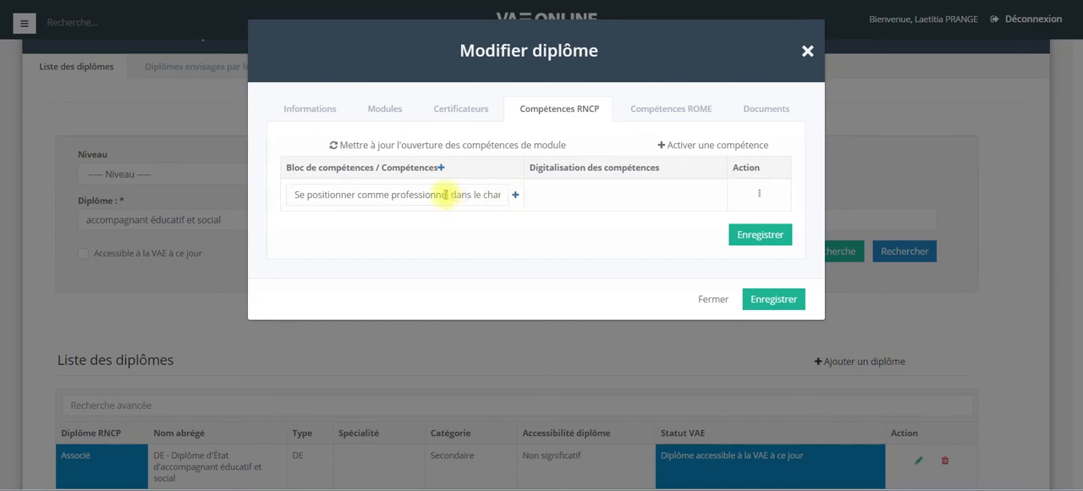
# Add the competency Identifier le cadre de son intervention pour se situer en tant que professionnel under that block, copied from the spreadsheet.
pyautogui.click(516, 197)
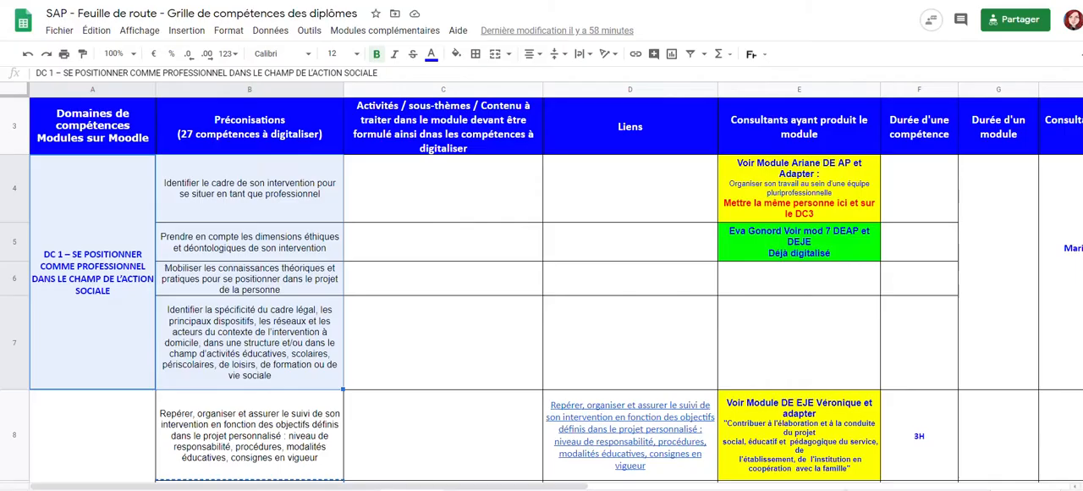
pyautogui.click(227, 200)
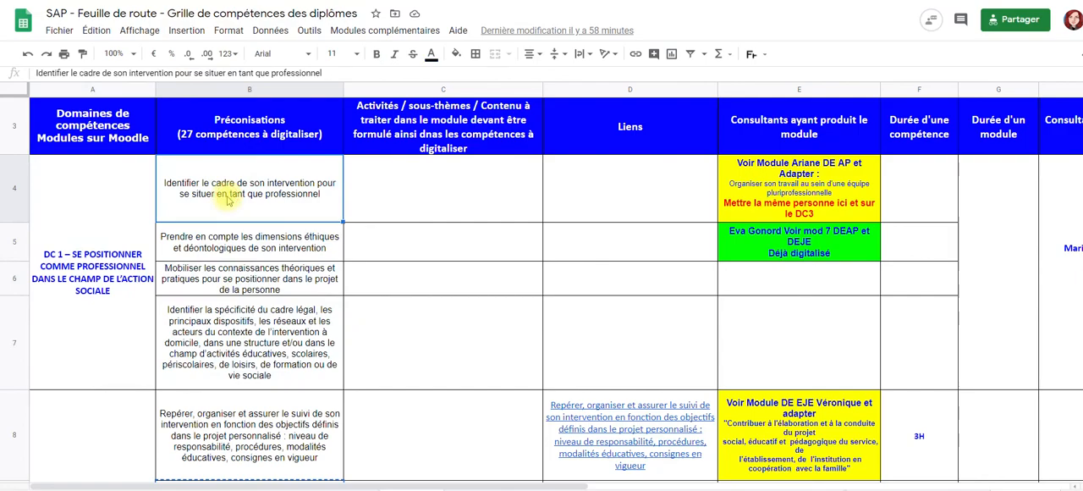
pyautogui.hotkey('ctrl', 'c')
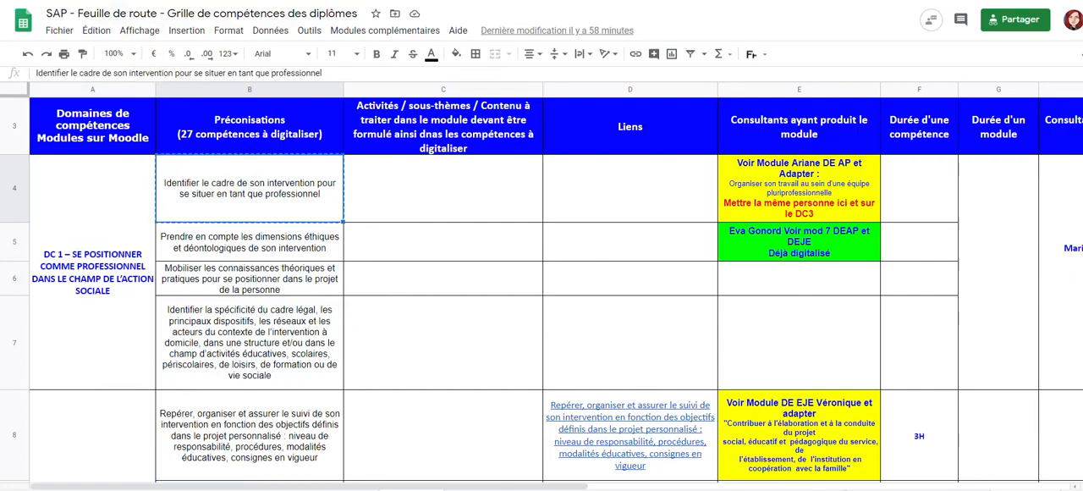
pyautogui.click(187, 1)
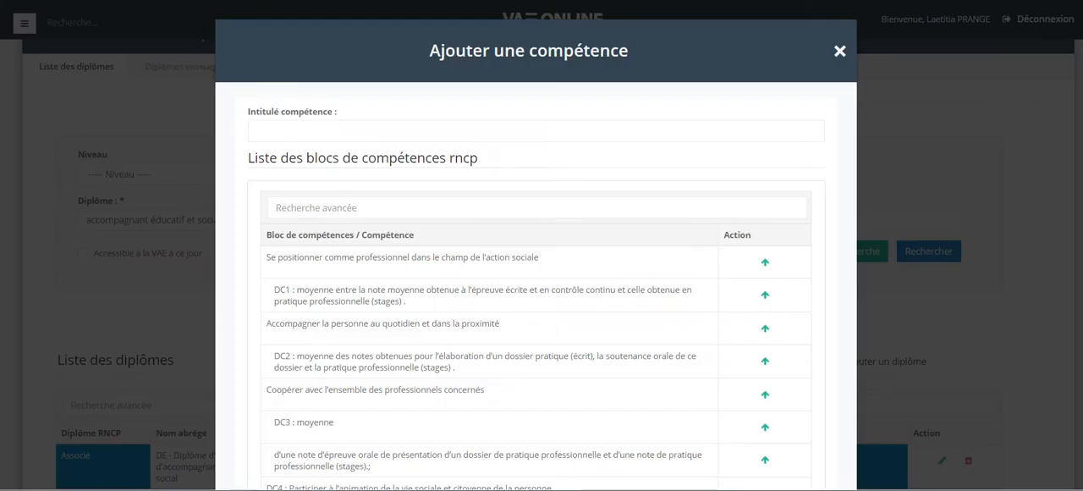
pyautogui.click(261, 127)
pyautogui.hotkey('ctrl', 'v')
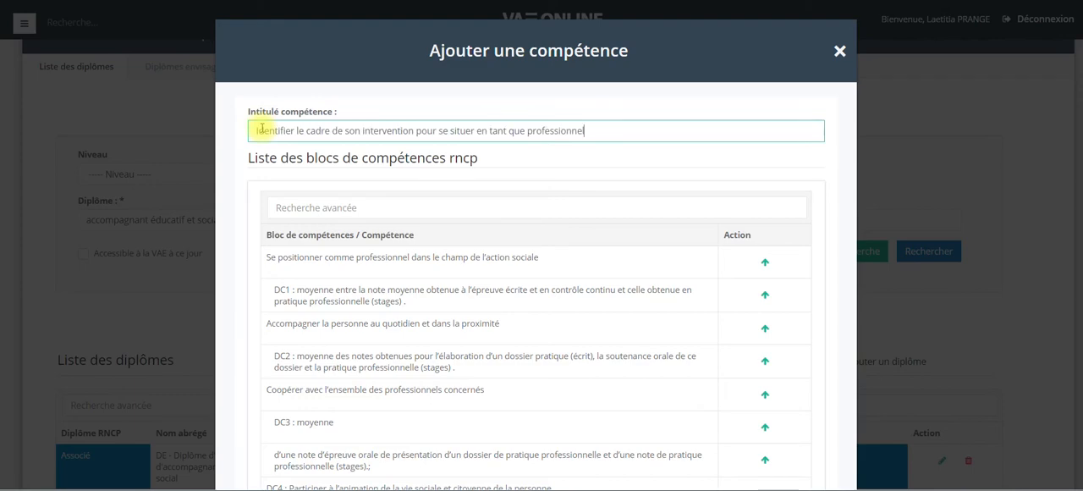
pyautogui.click(292, 210)
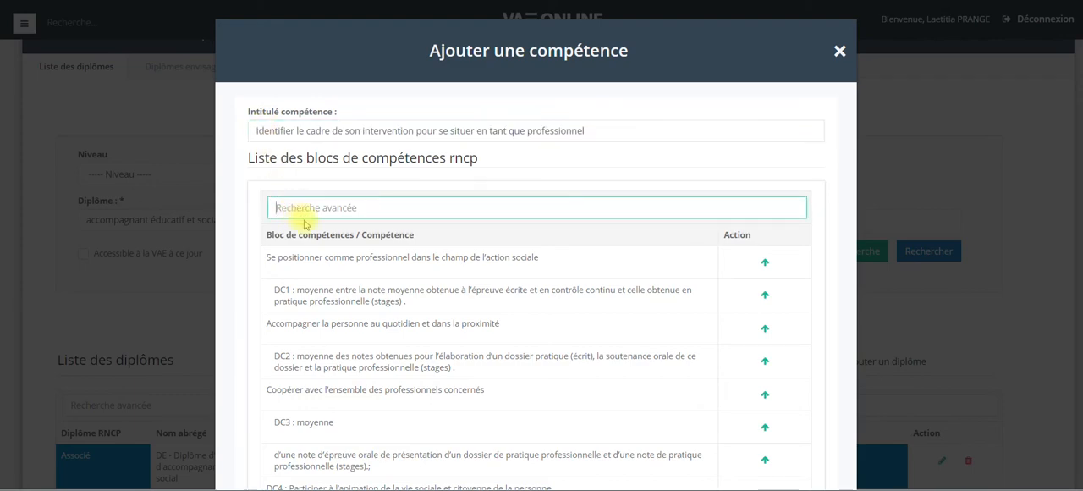
pyautogui.click(261, 131)
pyautogui.scroll(-2, 592, 346)
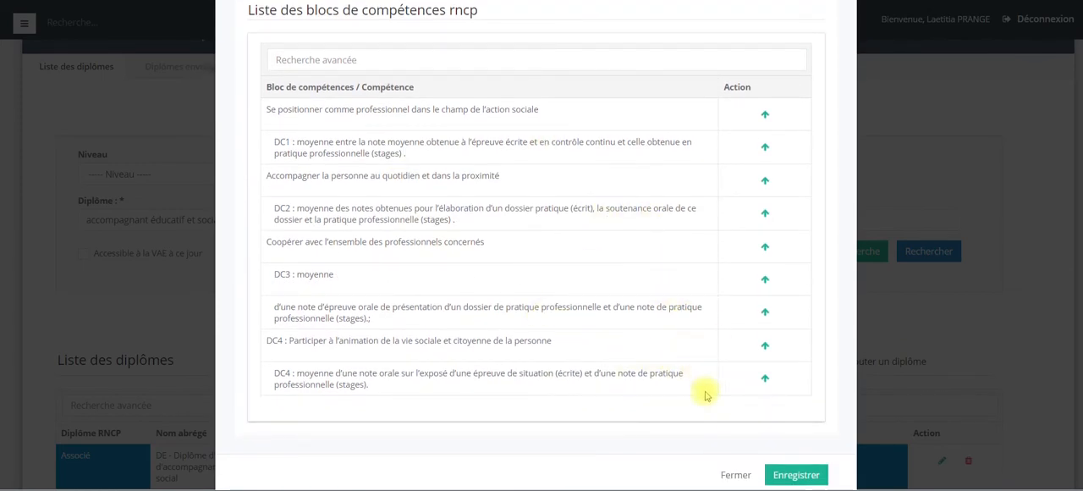
pyautogui.click(799, 475)
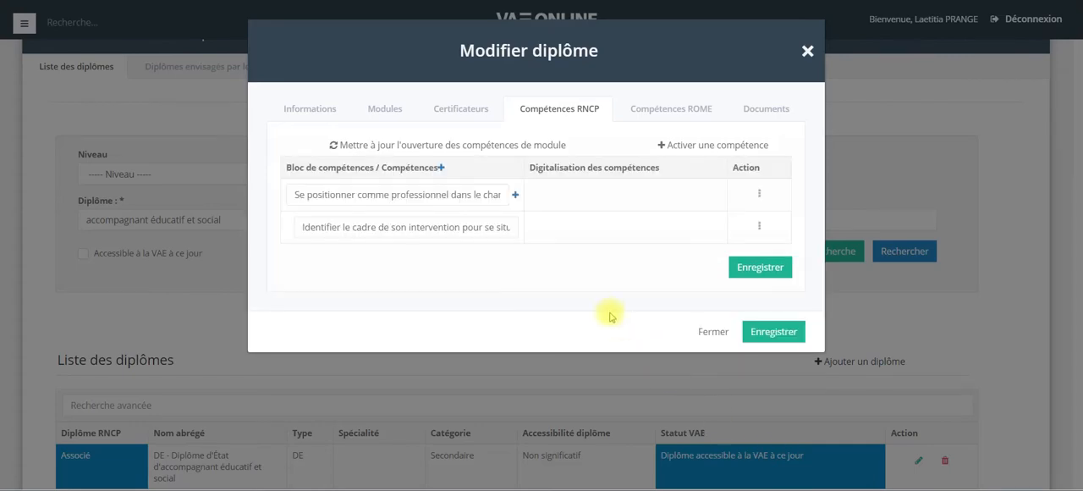
# Add the competency Prendre en compte les dimensions éthiques et déontologiques de son intervention under the same block, copied from the spreadsheet.
pyautogui.click(516, 195)
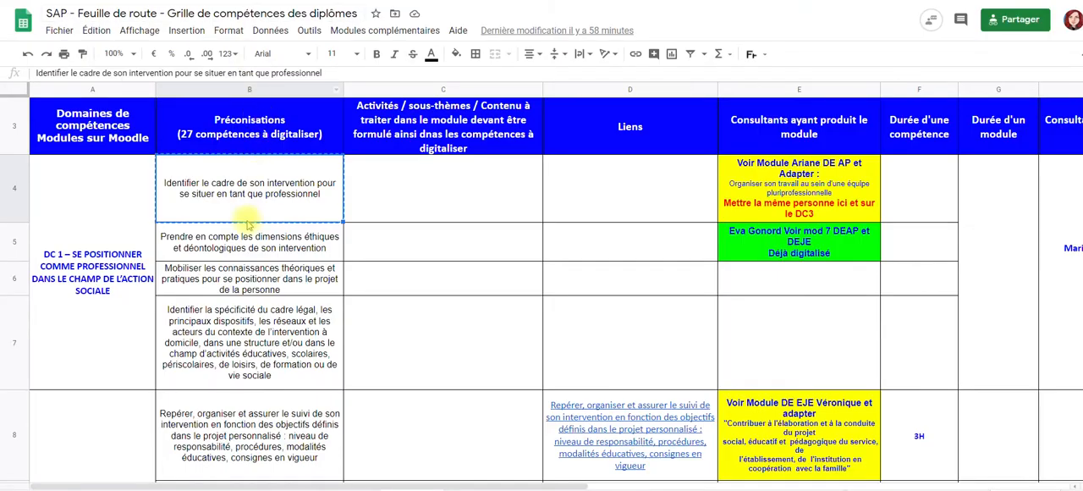
pyautogui.click(249, 228)
pyautogui.hotkey('ctrl', 'c')
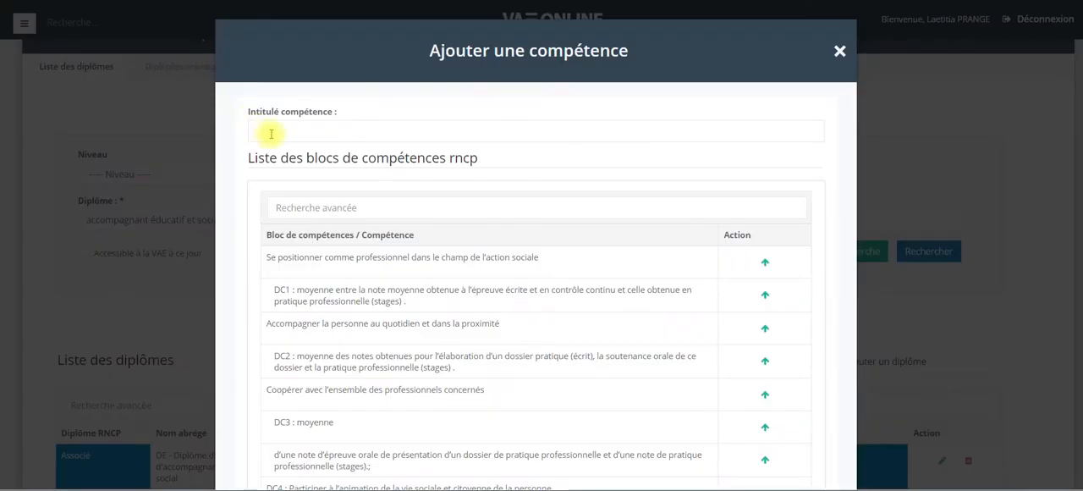
pyautogui.click(271, 131)
pyautogui.hotkey('ctrl', 'v')
pyautogui.scroll(-3, 678, 408)
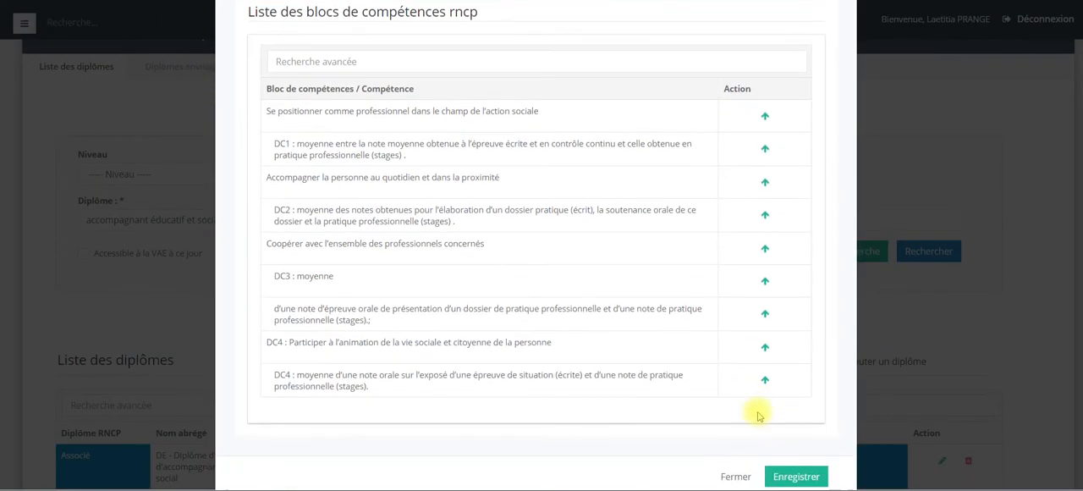
pyautogui.click(800, 473)
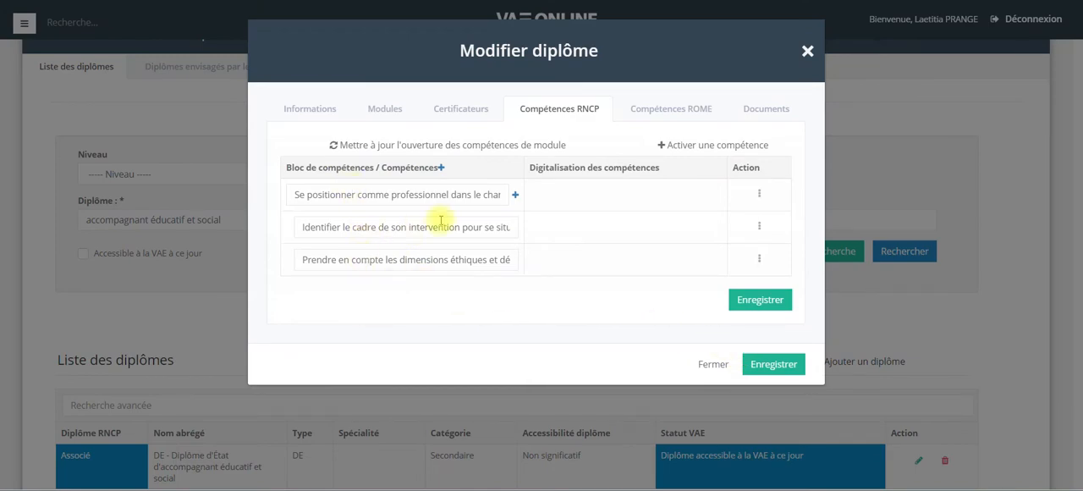
# Add the RNCP block Accompagner la personne au quotidien et dans la proximité using its copied title.
pyautogui.click(441, 168)
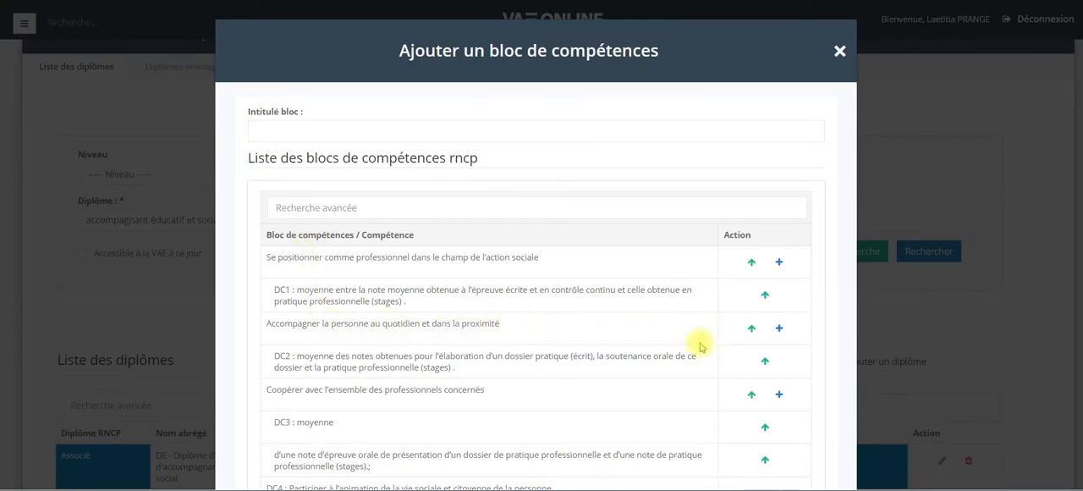
pyautogui.click(751, 330)
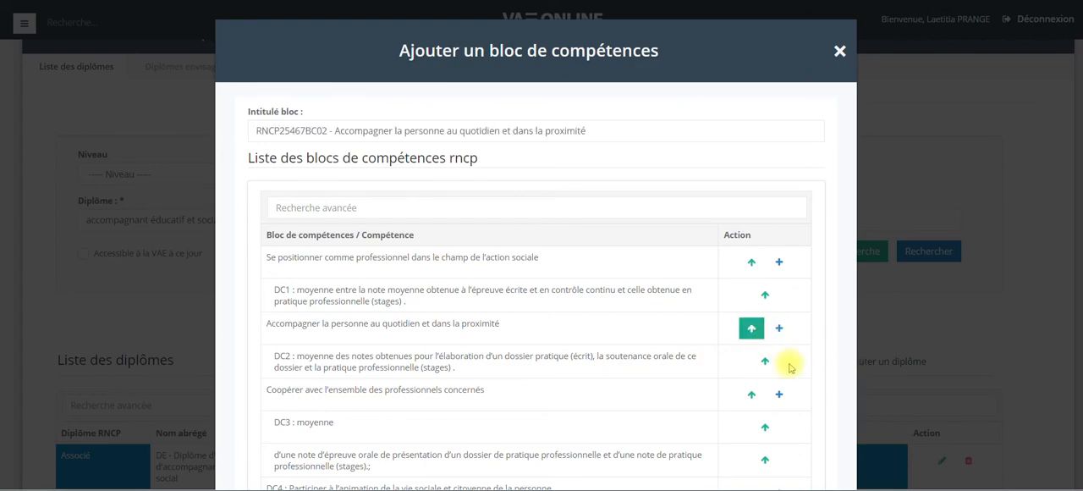
pyautogui.scroll(-3, 790, 372)
pyautogui.click(787, 473)
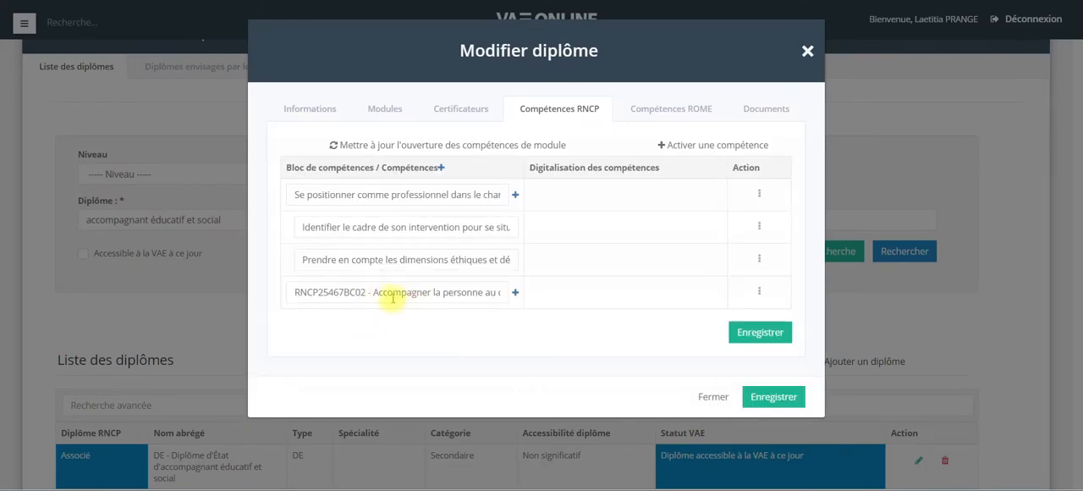
# Remove the RNCP25467BC02 code prefix from the Accompagner la personne au quotidien block title and save the competency blocks.
pyautogui.click(375, 293)
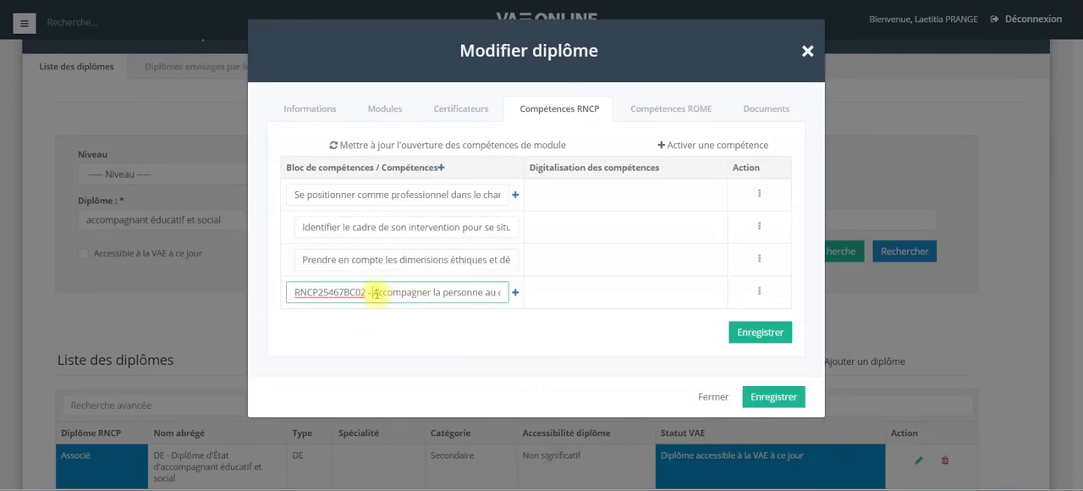
pyautogui.press('BackSpace')
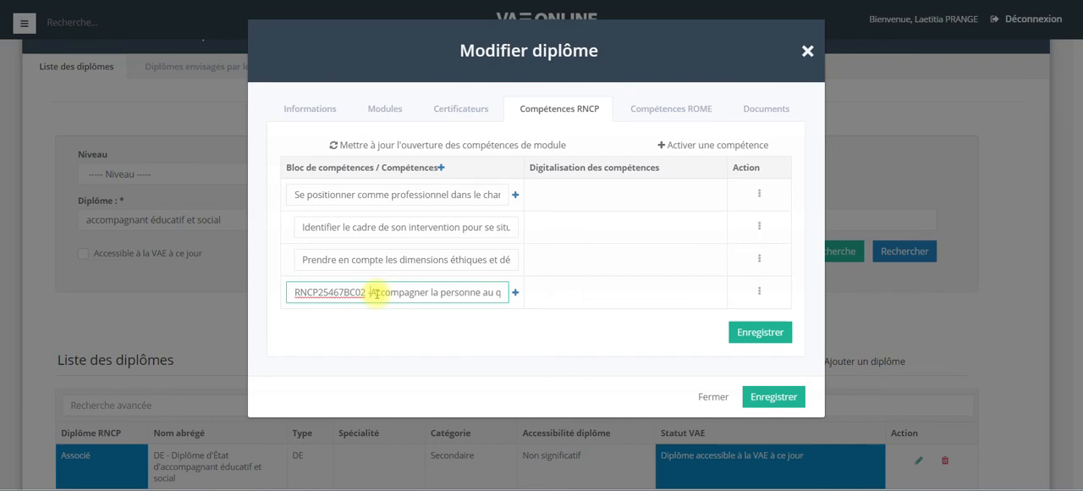
pyautogui.press('BackSpace')
pyautogui.press('BackSpace')
pyautogui.press('BackSpace')
pyautogui.press('BackSpace')
pyautogui.press('BackSpace')
pyautogui.press('BackSpace')
pyautogui.press('BackSpace')
pyautogui.press('BackSpace')
pyautogui.press('BackSpace')
pyautogui.press('BackSpace')
pyautogui.press('BackSpace')
pyautogui.press('BackSpace')
pyautogui.press('BackSpace')
pyautogui.press('BackSpace')
pyautogui.press('BackSpace')
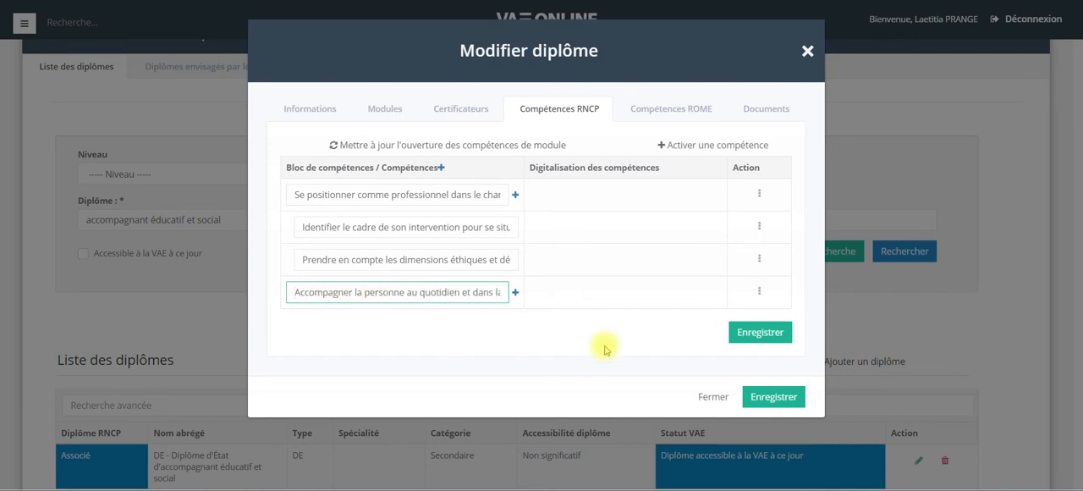
pyautogui.click(759, 333)
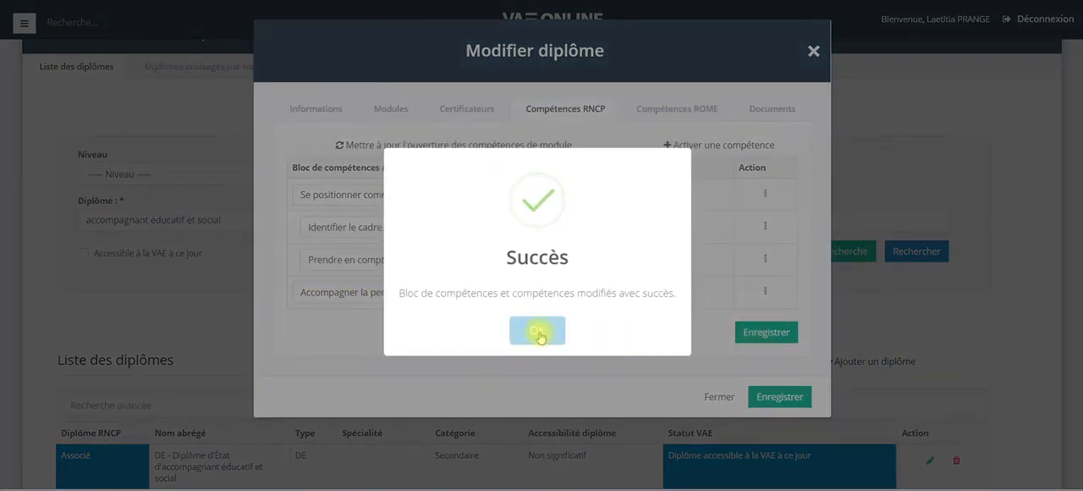
pyautogui.click(537, 331)
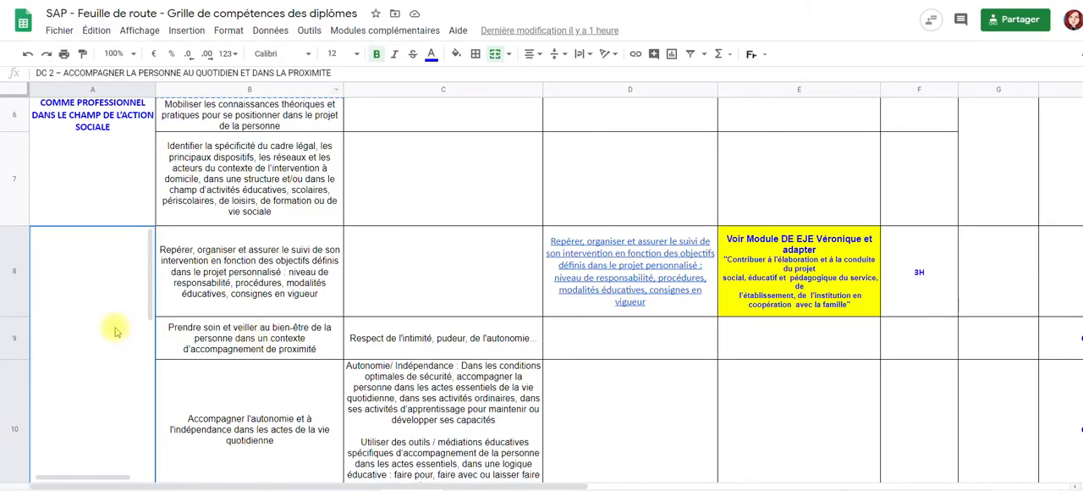
# Add the competency Prendre soin et veiller au bien-être de la personne dans un contexte d'accompagnement de proximité under that block, copied from the spreadsheet.
pyautogui.click(207, 294)
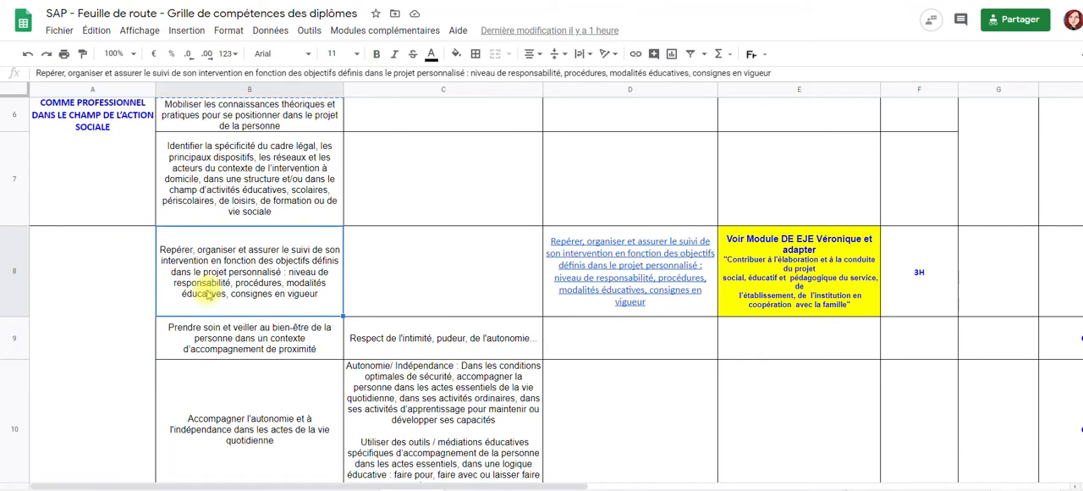
pyautogui.click(201, 328)
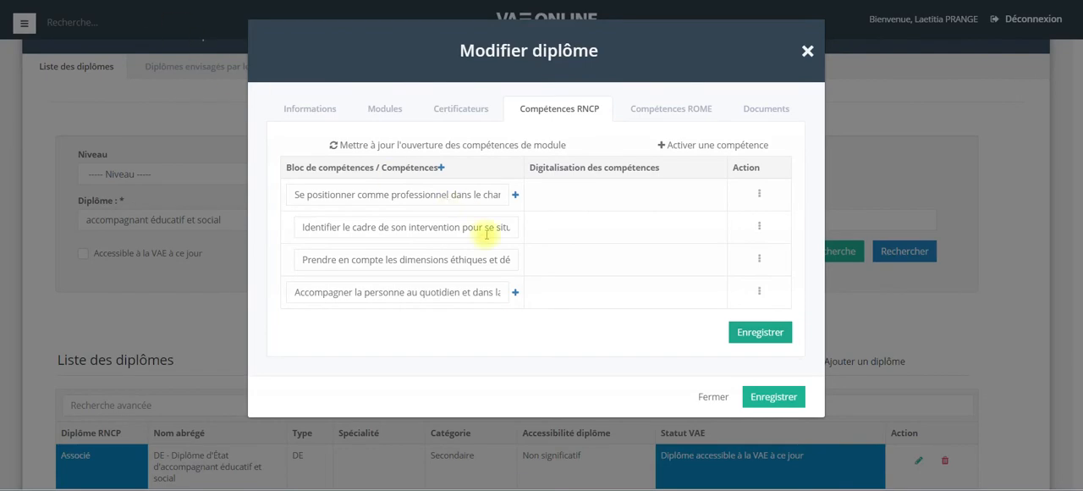
pyautogui.click(515, 293)
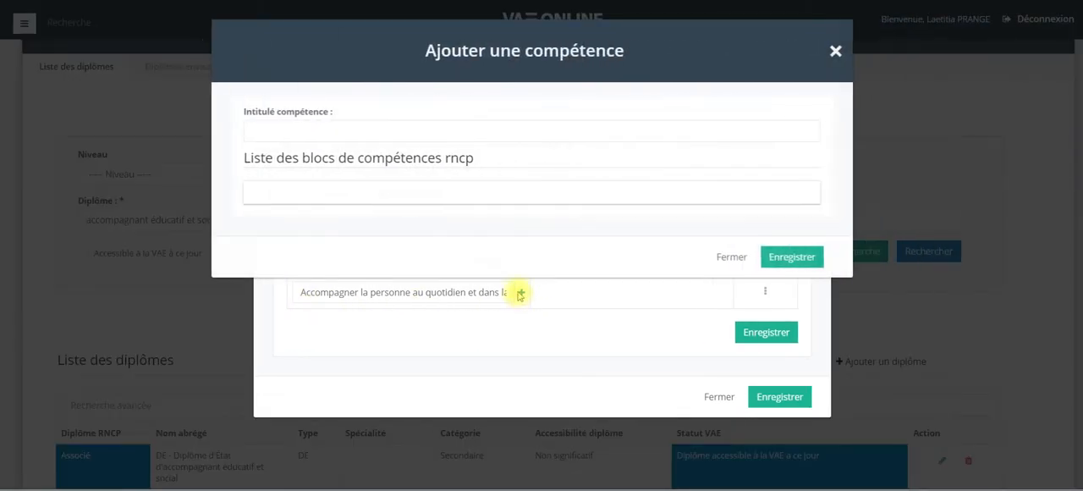
pyautogui.click(368, 133)
pyautogui.hotkey('ctrl', 'v')
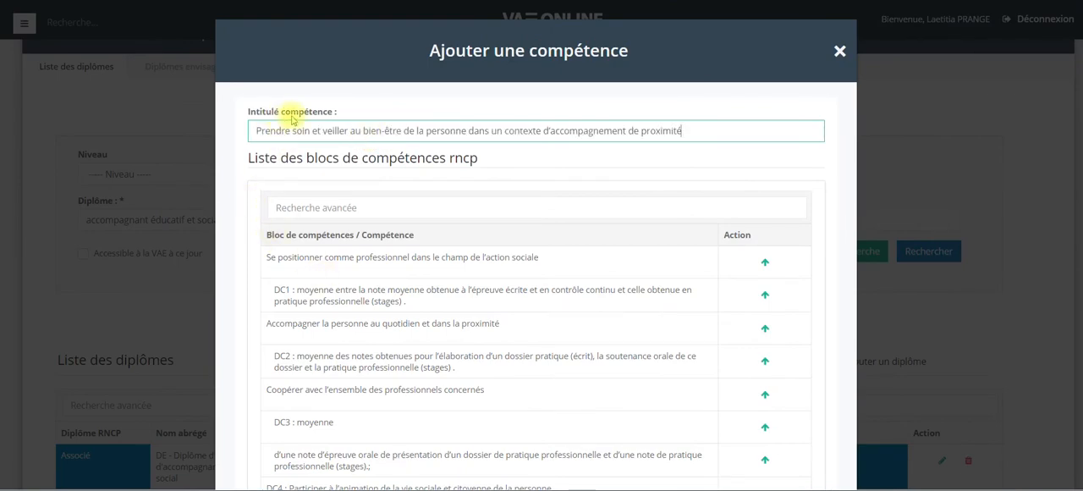
pyautogui.scroll(-1, 515, 221)
pyautogui.scroll(-2, 516, 221)
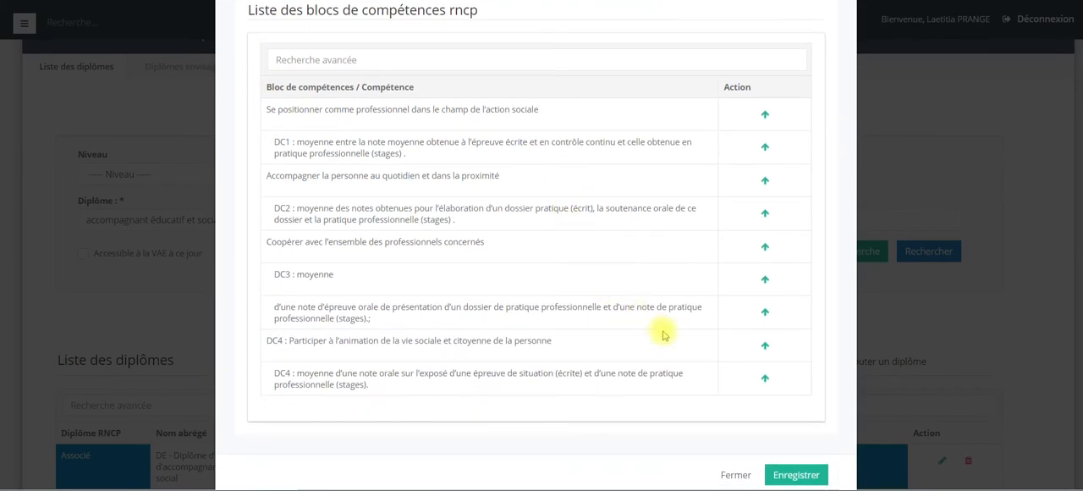
pyautogui.click(790, 471)
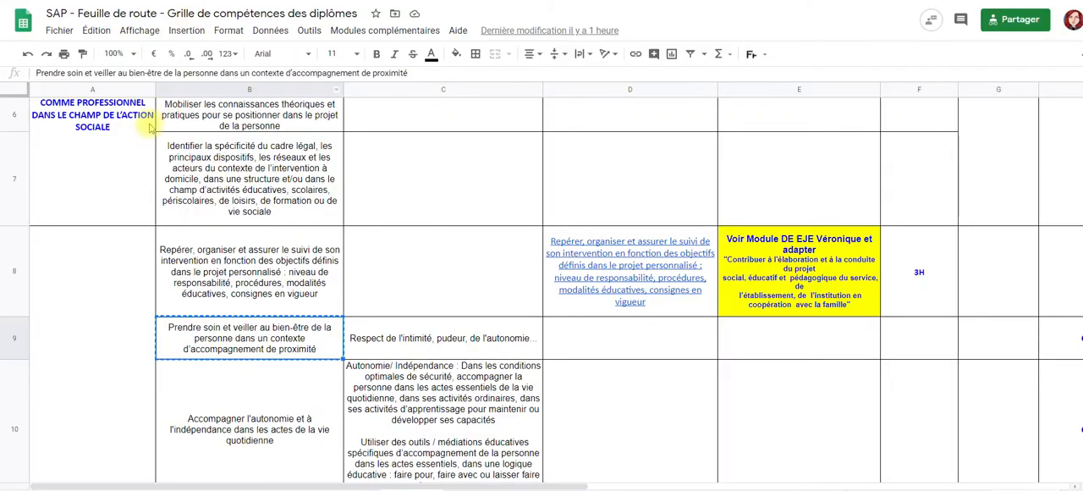
# Scroll through the spreadsheet's remaining competency rows for the diploma.
pyautogui.click(129, 143)
pyautogui.press('Down')
pyautogui.press('Down')
pyautogui.press('Down')
pyautogui.press('Down')
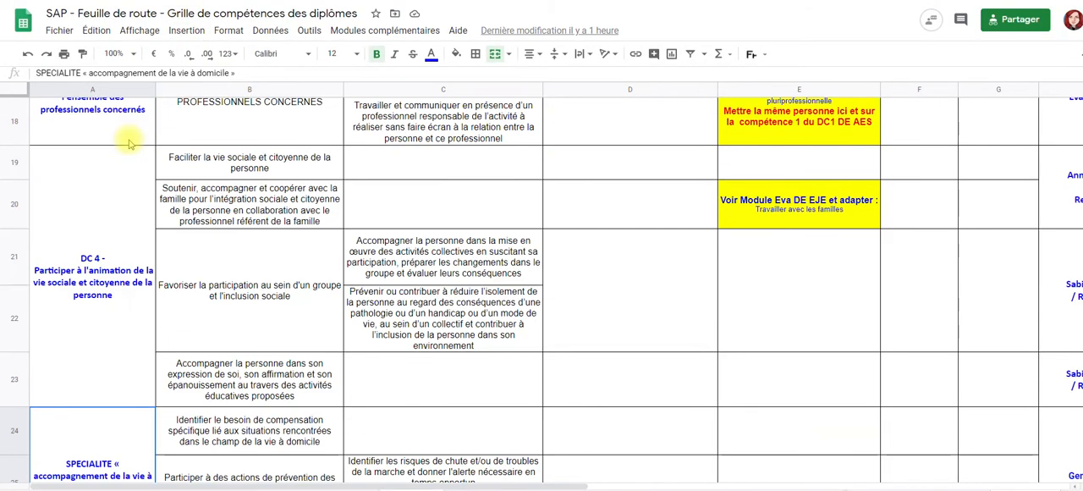
pyautogui.press('Down')
pyautogui.press('Down')
pyautogui.press('Down')
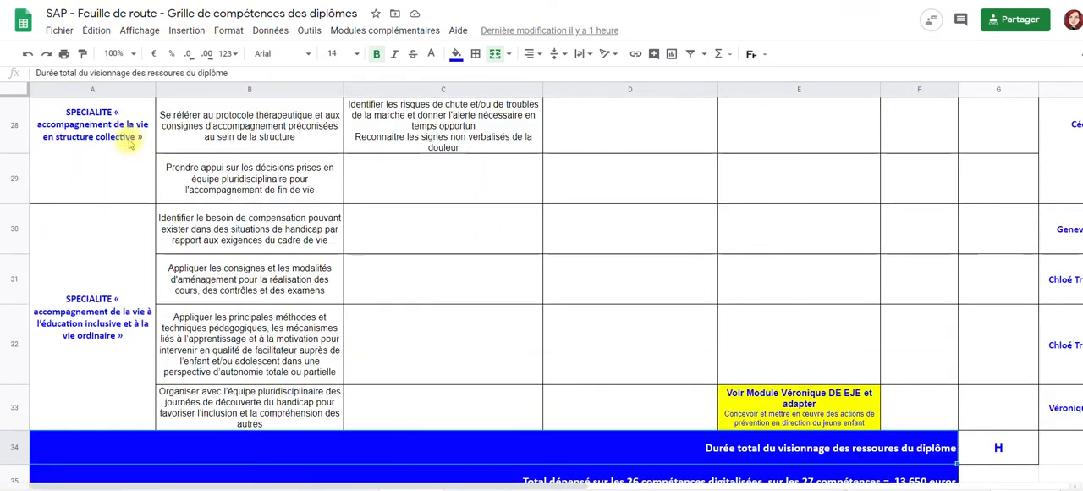
pyautogui.moveTo(137, 326); pyautogui.dragTo(190, 334)
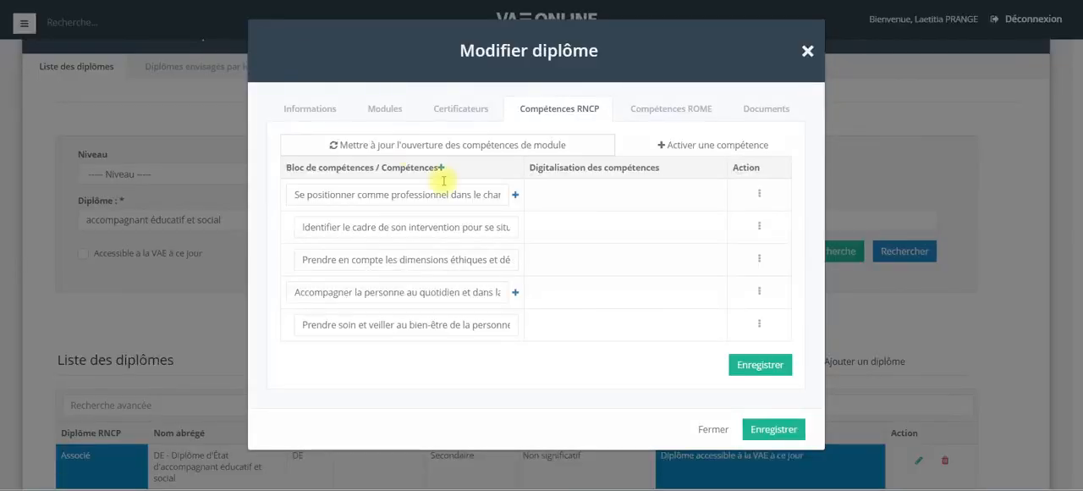
# Save the competency blocks and the whole diploma record, then close the editing dialog.
pyautogui.click(759, 364)
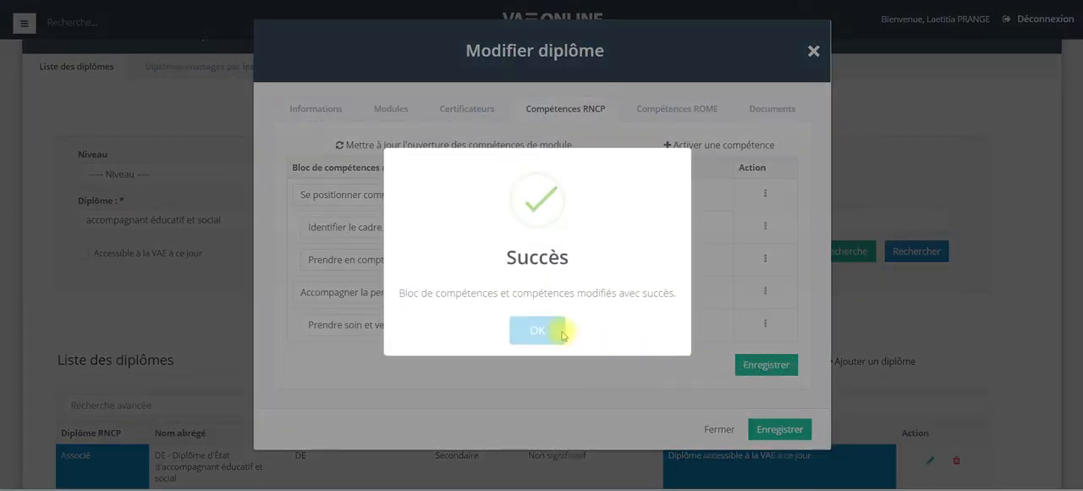
pyautogui.click(546, 333)
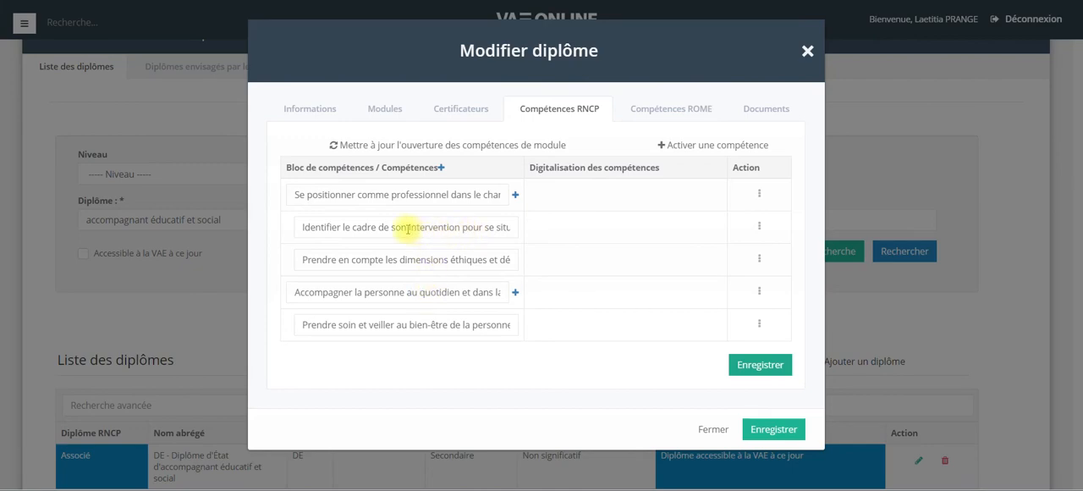
pyautogui.moveTo(337, 228); pyautogui.dragTo(451, 245)
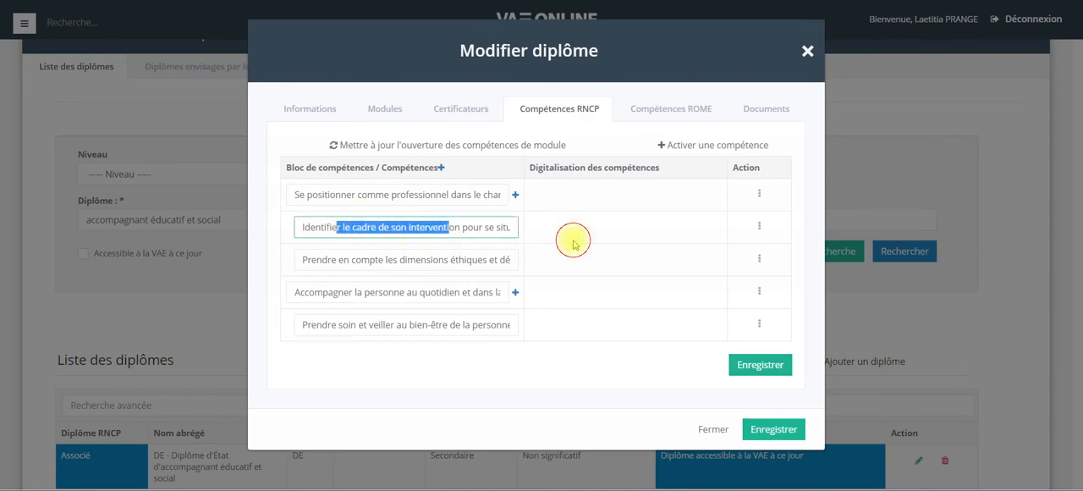
pyautogui.click(499, 227)
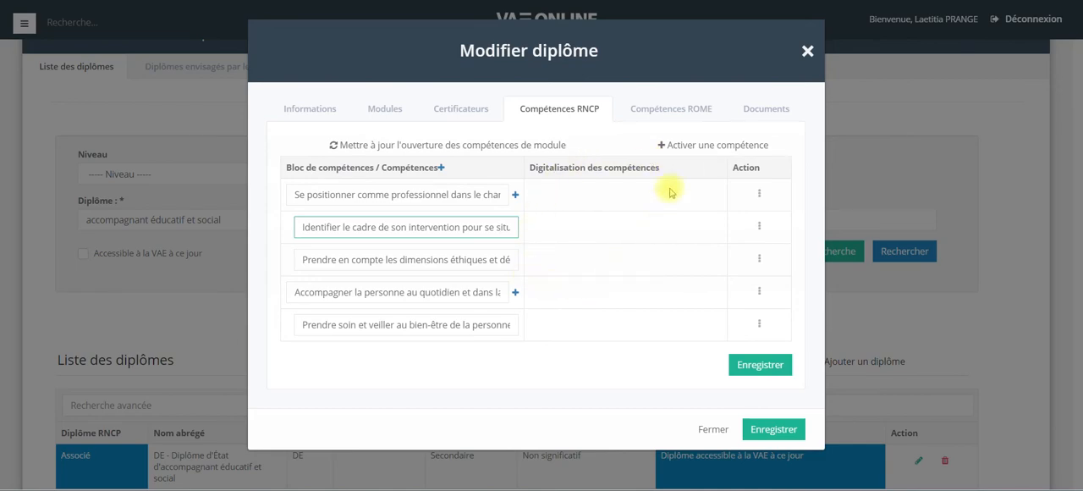
pyautogui.click(1021, 4)
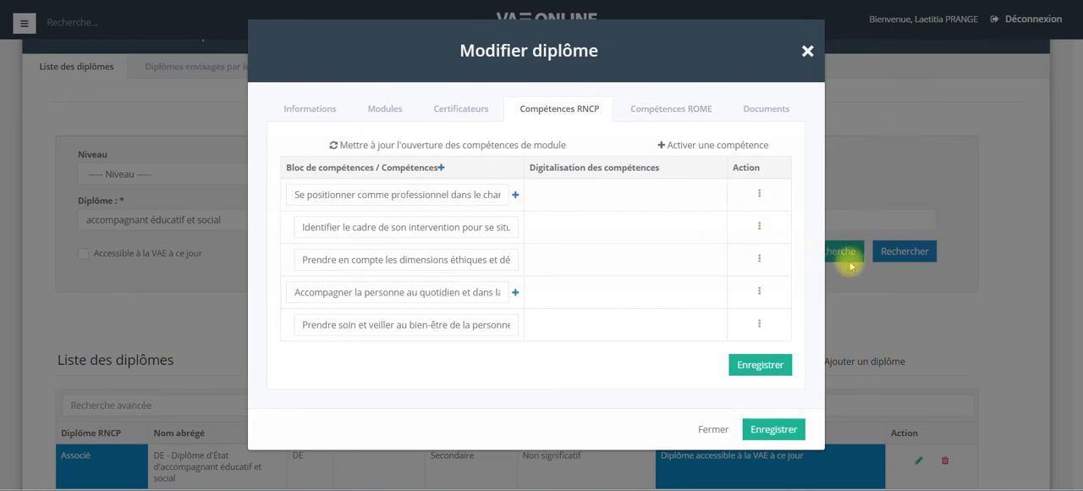
pyautogui.click(788, 434)
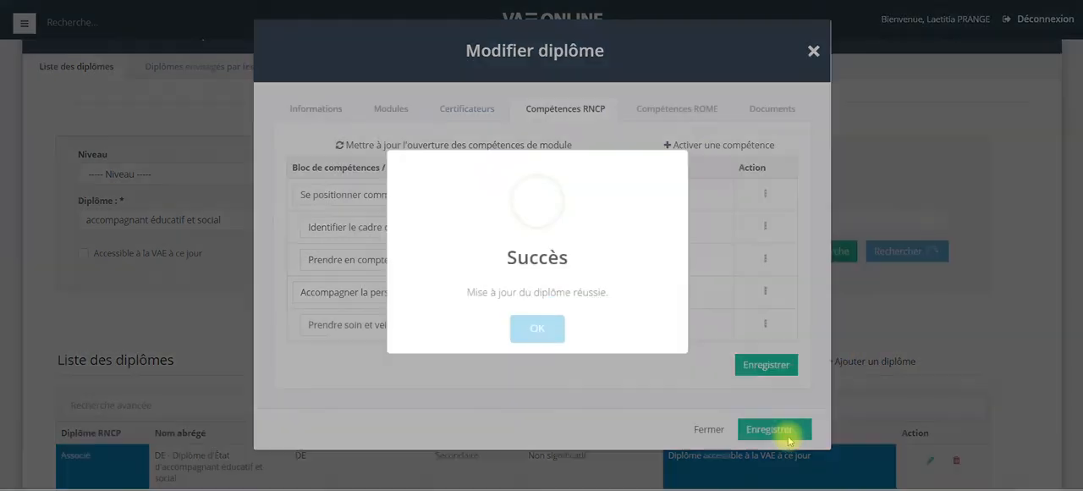
pyautogui.click(523, 330)
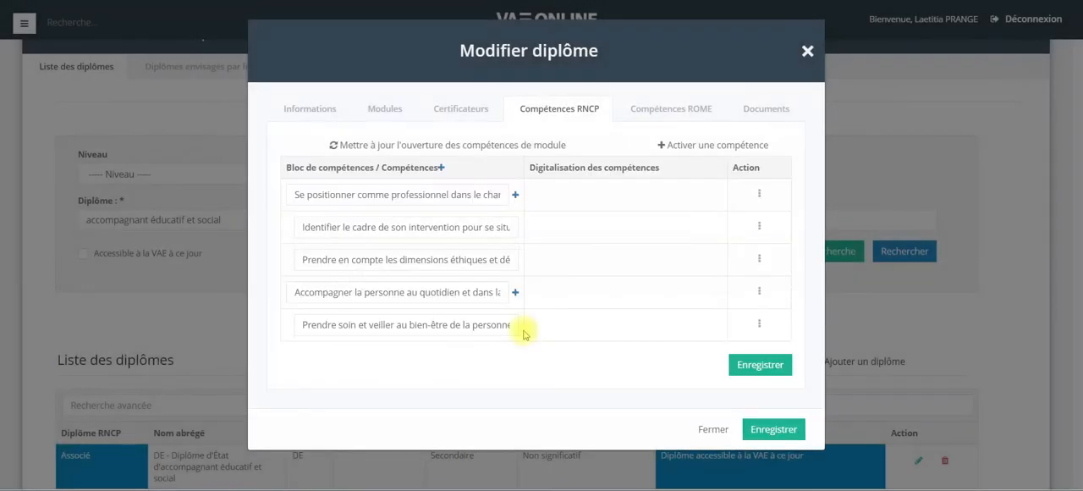
pyautogui.click(812, 54)
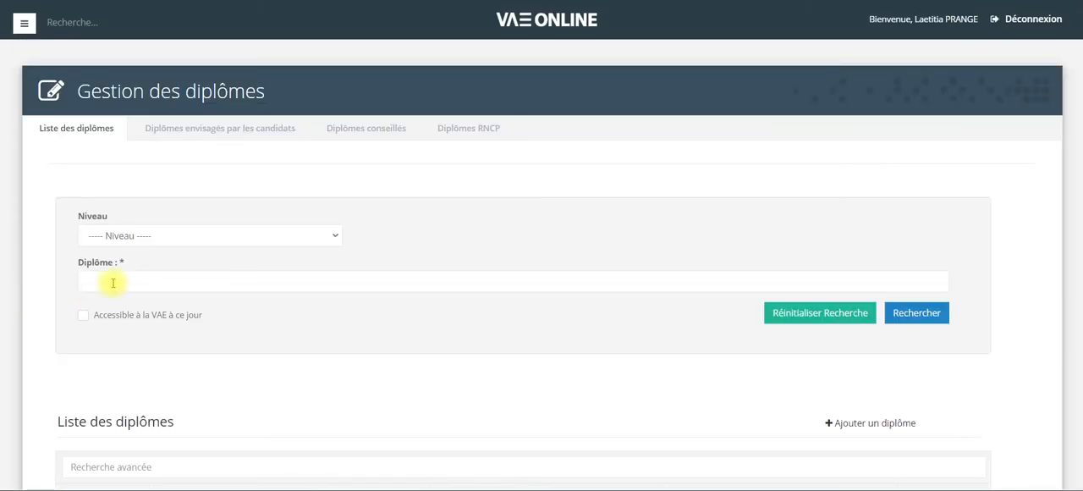
# Search for the éducateur de jeunes enfants diploma and open its record for editing.
pyautogui.click(113, 282)
pyautogui.write('éducateur de jeunes enfants')
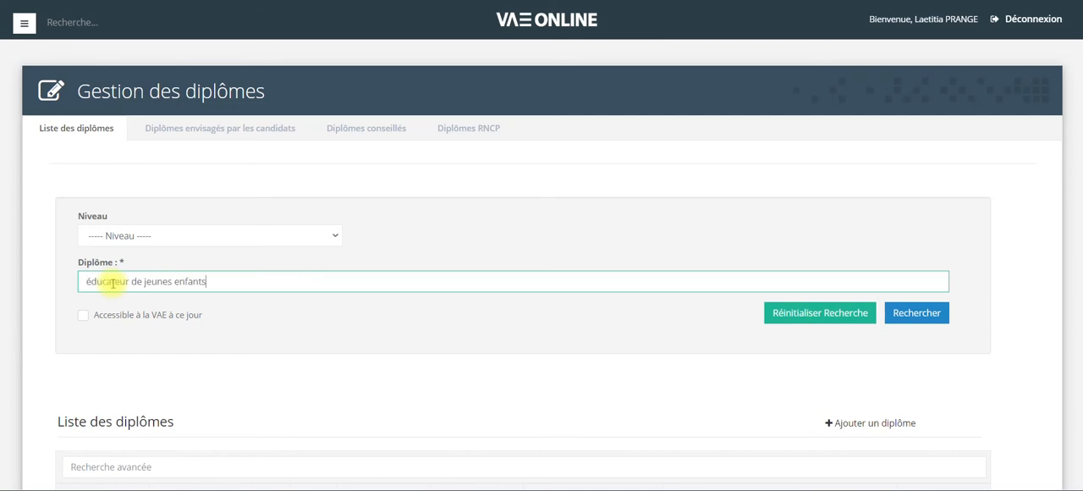
pyautogui.click(935, 311)
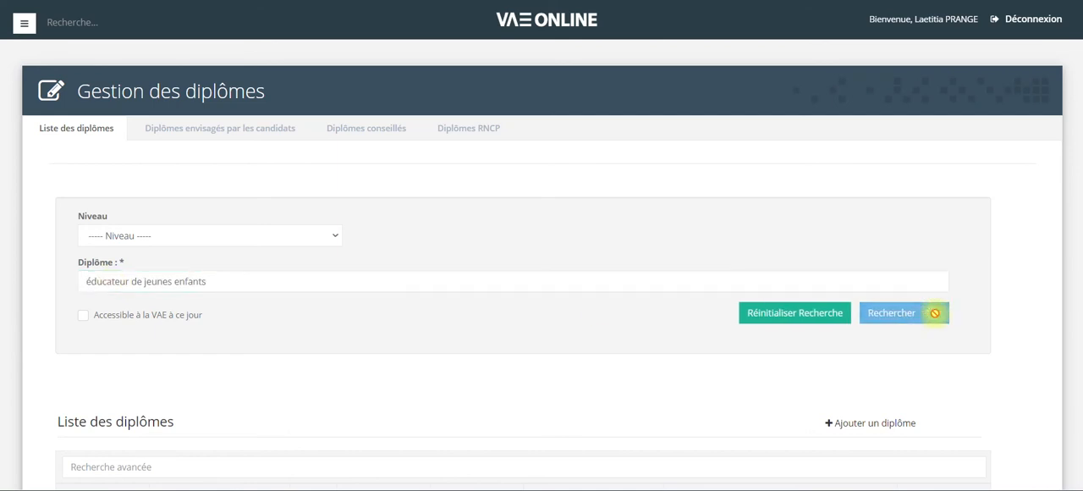
pyautogui.scroll(-2, 415, 325)
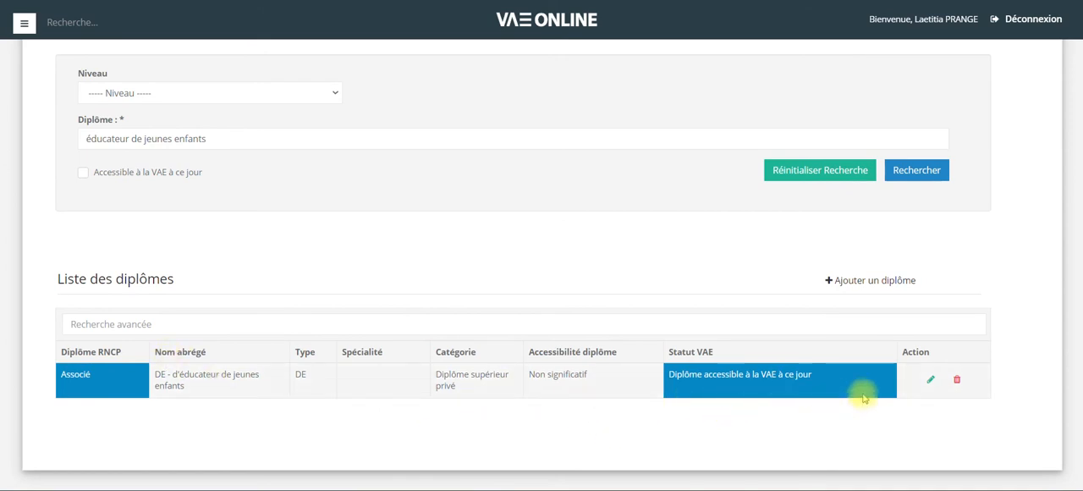
pyautogui.click(931, 379)
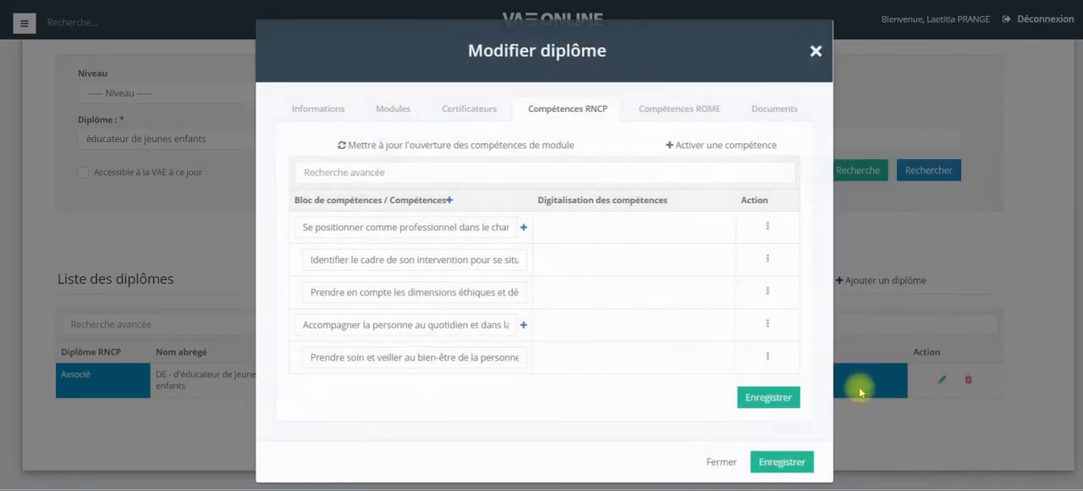
# Review the diploma's certifiers, general information, and RNCP competency block and competency titles.
pyautogui.click(474, 108)
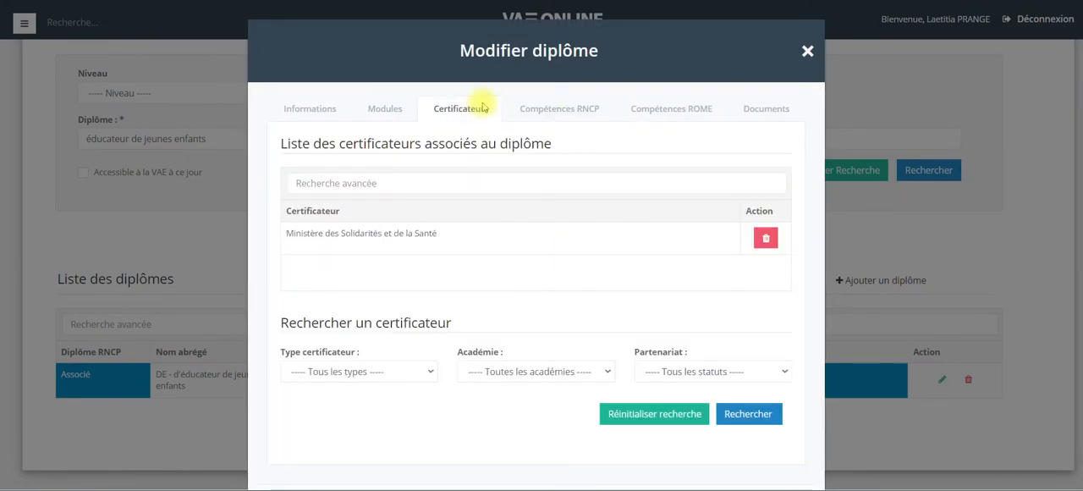
pyautogui.click(322, 108)
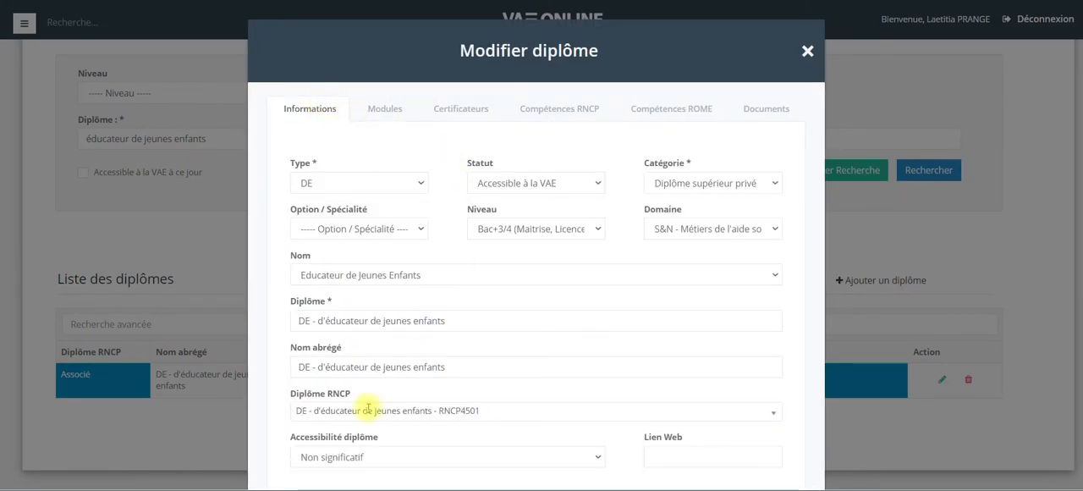
pyautogui.click(554, 115)
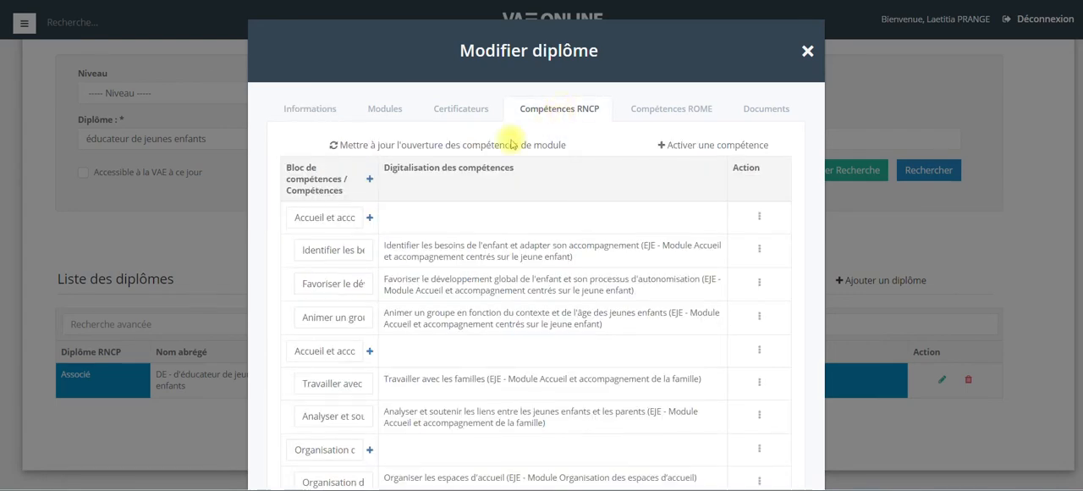
pyautogui.click(292, 217)
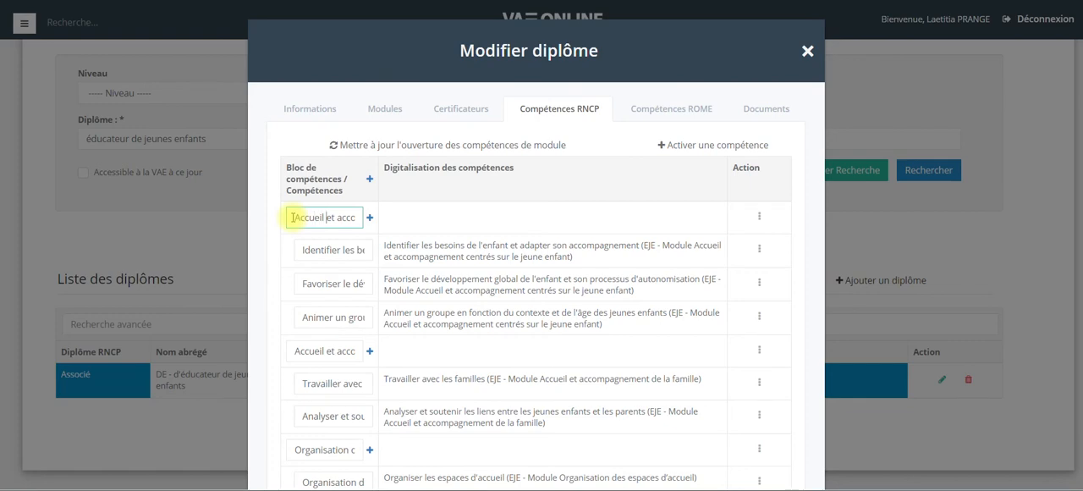
pyautogui.press('Right')
pyautogui.press('Right')
pyautogui.press('Right')
pyautogui.press('Right')
pyautogui.press('Right')
pyautogui.press('Right')
pyautogui.press('Right')
pyautogui.press('Right')
pyautogui.press('Right')
pyautogui.press('Right')
pyautogui.press('Right')
pyautogui.press('Right')
pyautogui.press('Right')
pyautogui.press('Right')
pyautogui.press('Right')
pyautogui.press('Right')
pyautogui.press('Right')
pyautogui.press('Right')
pyautogui.press('Right')
pyautogui.press('Right')
pyautogui.press('Right')
pyautogui.press('Right')
pyautogui.press('Right')
pyautogui.press('Right')
pyautogui.press('Right')
pyautogui.press('Right')
pyautogui.press('Right')
pyautogui.press('Right')
pyautogui.press('Right')
pyautogui.press('Right')
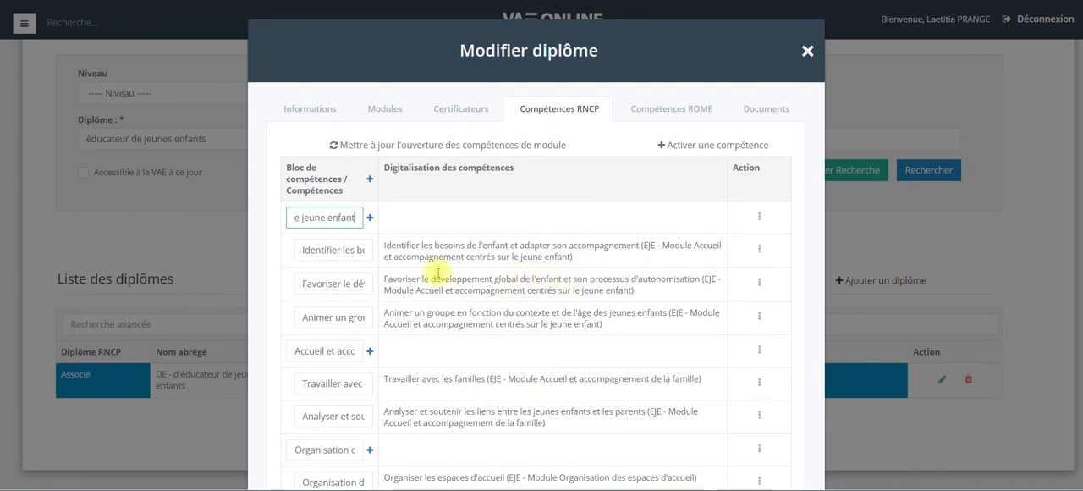
pyautogui.click(354, 250)
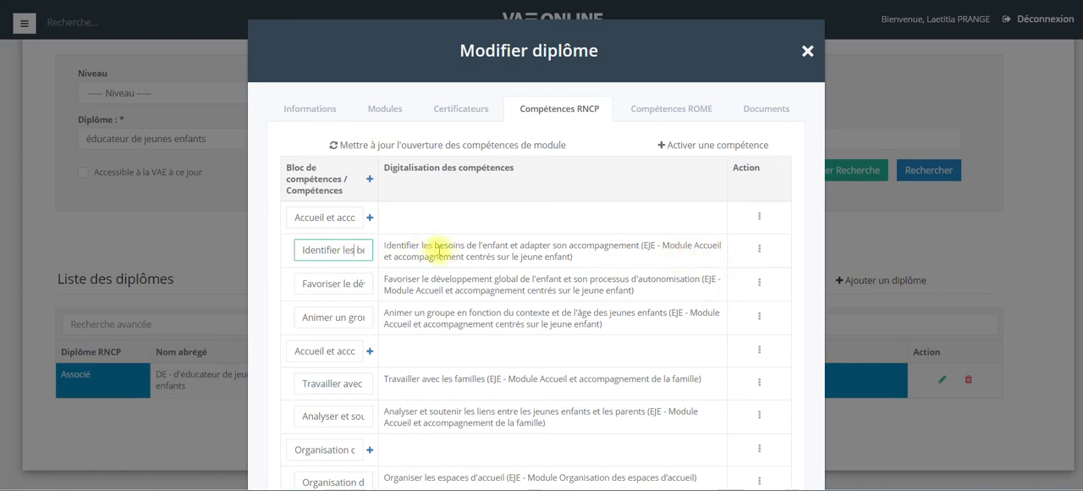
# Link the 'Favoriser le développement global' module competency from the EJE jeune enfant accueil module to the 'Identifier les besoins' competency and save.
pyautogui.click(759, 248)
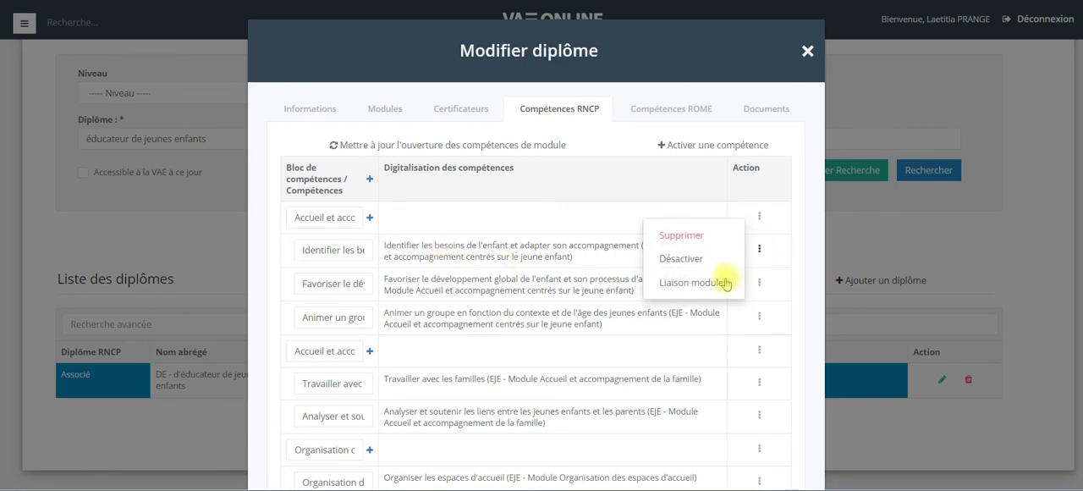
pyautogui.click(716, 288)
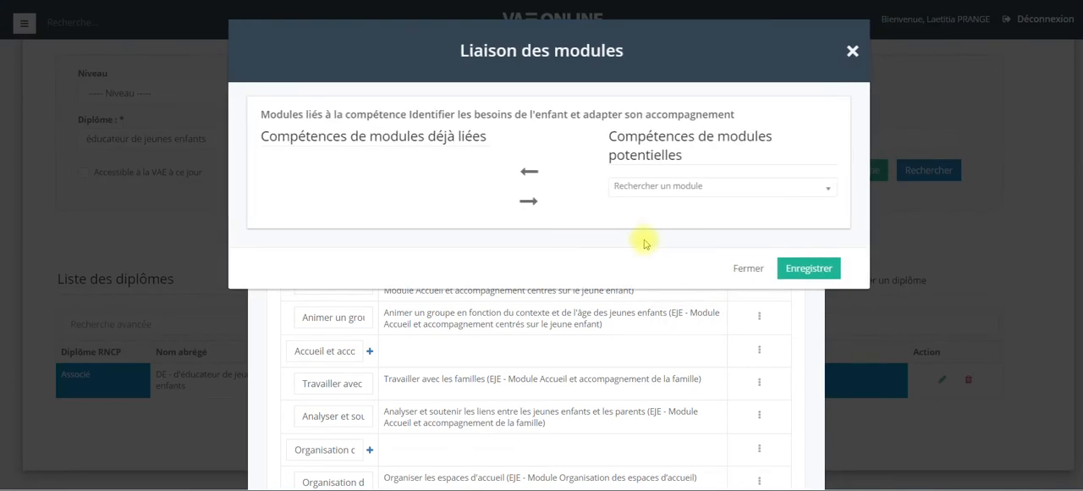
pyautogui.click(632, 185)
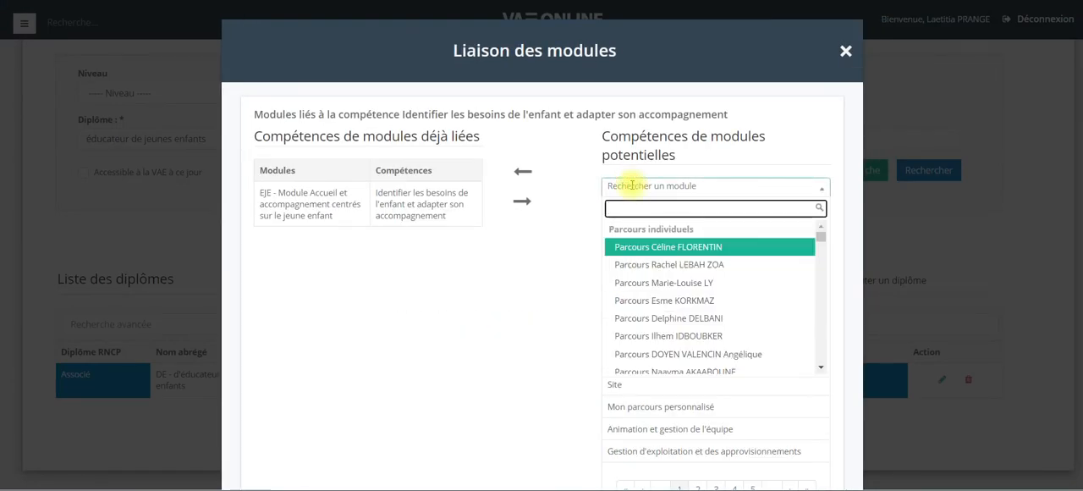
pyautogui.write('EJE')
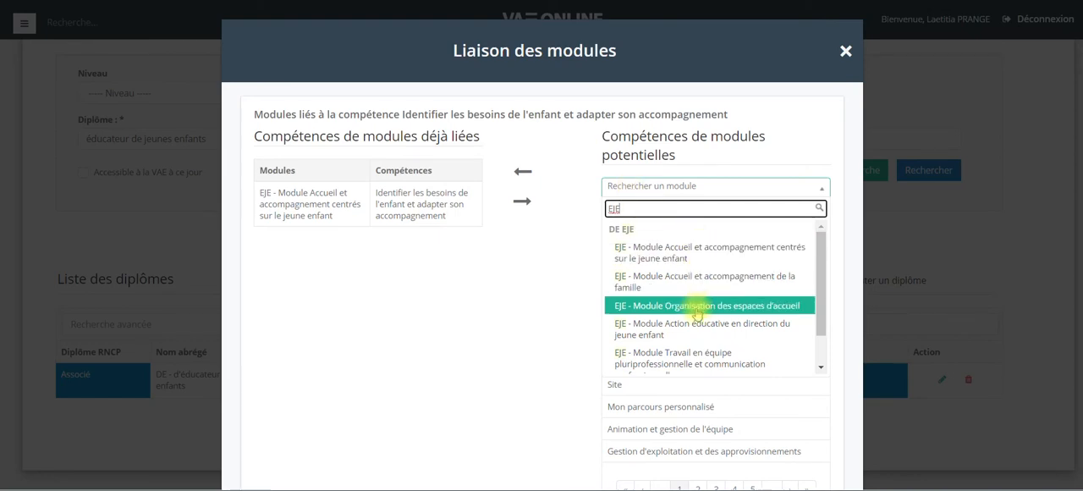
pyautogui.scroll(1, 702, 298)
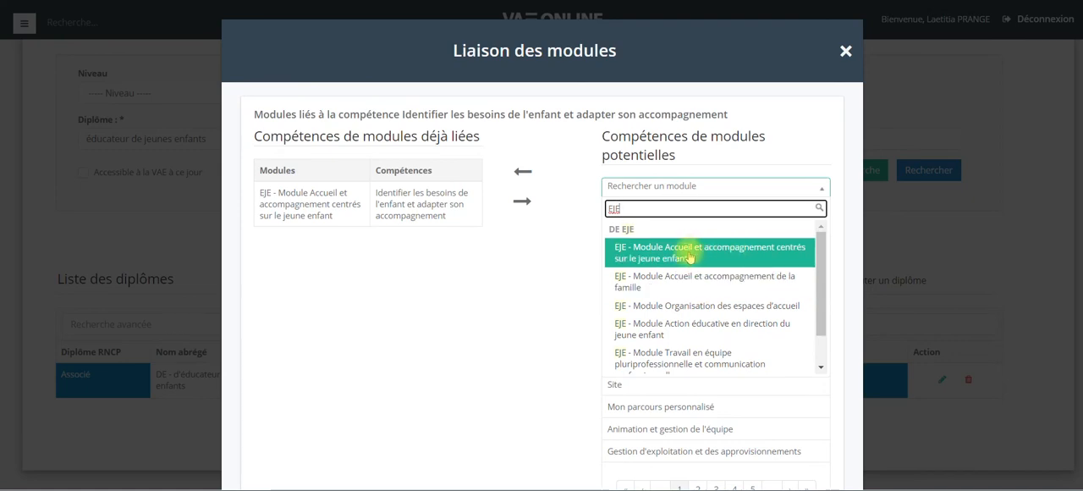
pyautogui.click(751, 253)
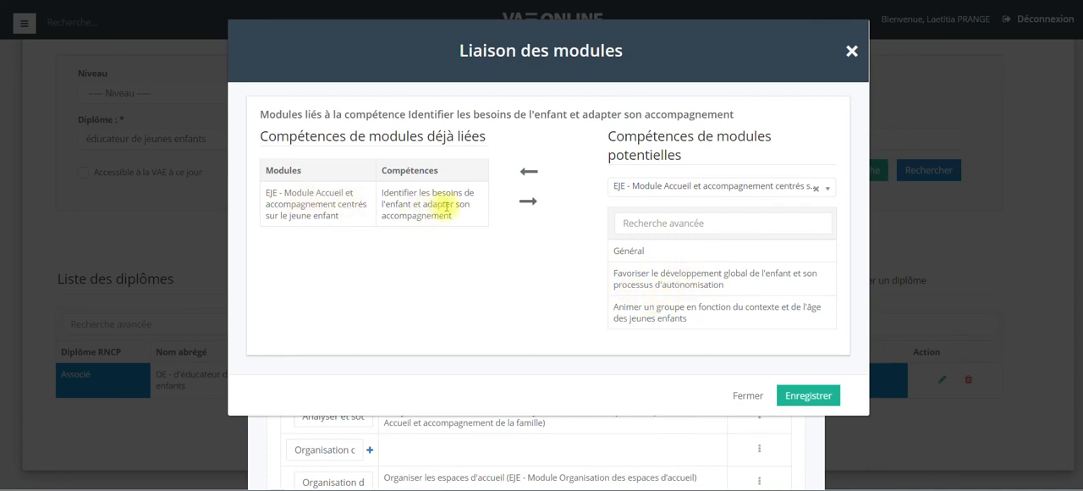
pyautogui.click(648, 279)
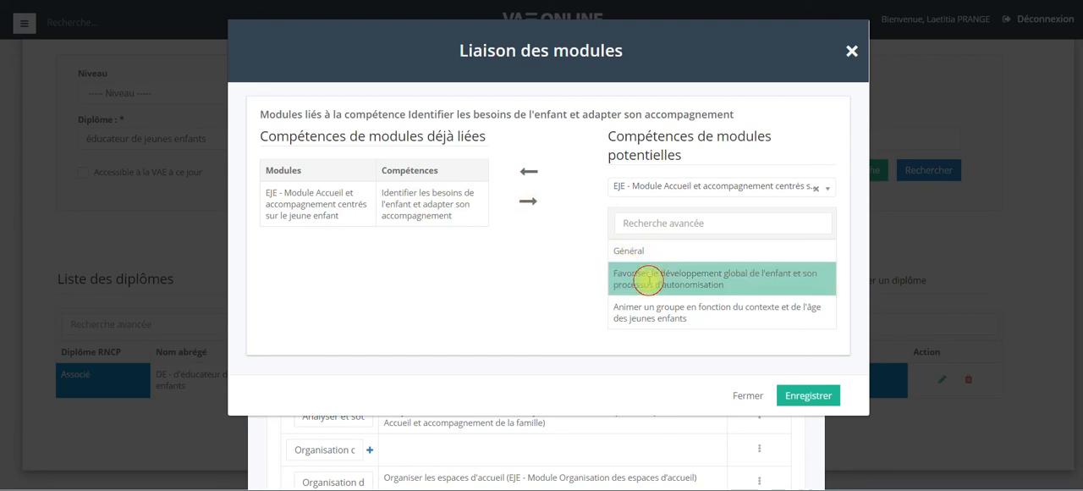
pyautogui.click(541, 179)
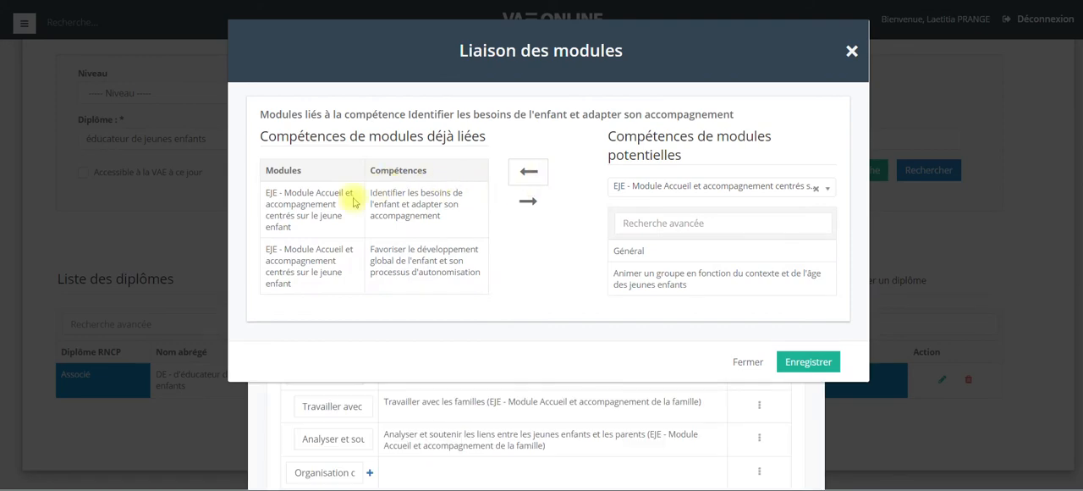
pyautogui.click(817, 361)
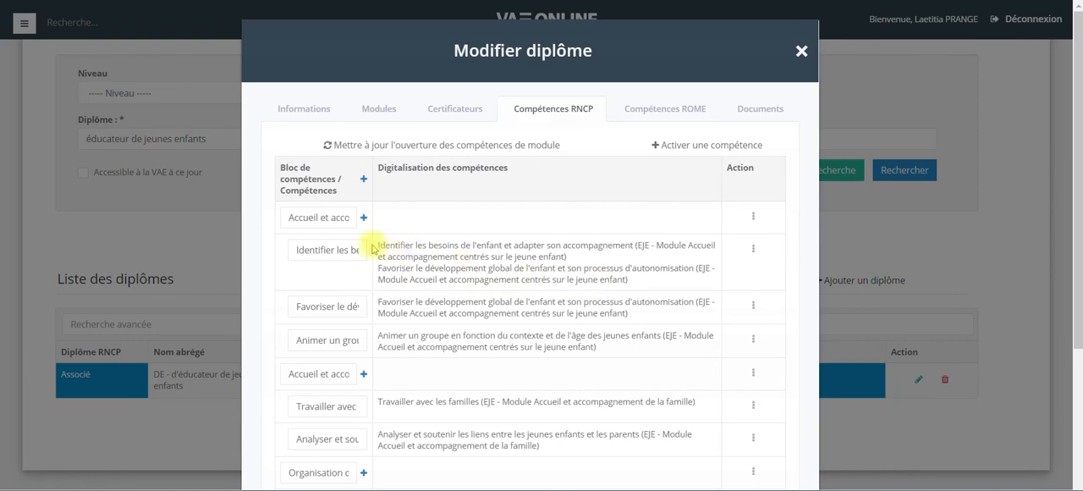
# Unlink the 'Favoriser le développement global' module competency from the 'Identifier les besoins' competency and save the module links.
pyautogui.click(329, 250)
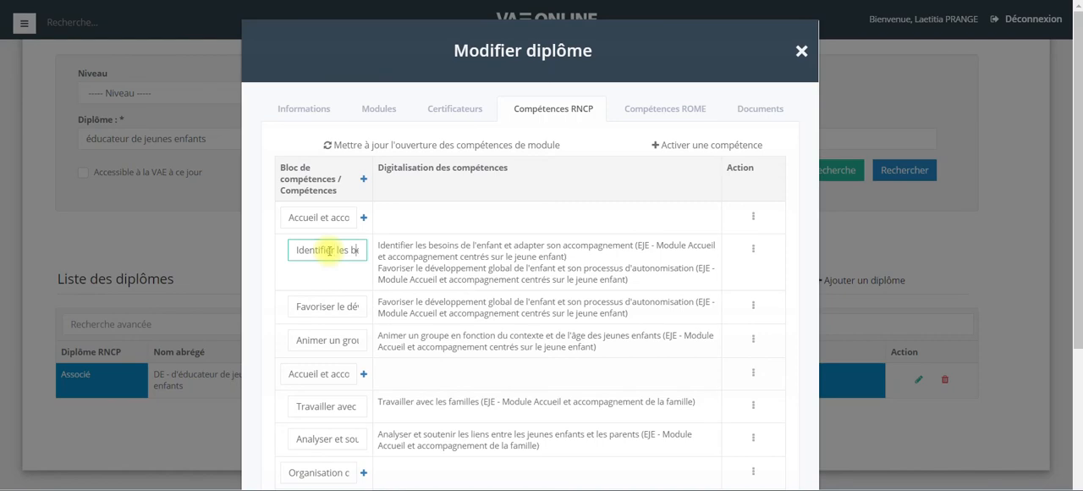
pyautogui.press('Right')
pyautogui.press('Right')
pyautogui.press('Right')
pyautogui.press('Right')
pyautogui.press('Right')
pyautogui.press('Right')
pyautogui.press('Right')
pyautogui.press('Right')
pyautogui.press('Right')
pyautogui.press('Right')
pyautogui.press('Right')
pyautogui.press('Right')
pyautogui.press('Right')
pyautogui.press('Right')
pyautogui.press('Right')
pyautogui.press('Right')
pyautogui.press('Right')
pyautogui.press('Right')
pyautogui.press('Right')
pyautogui.press('Right')
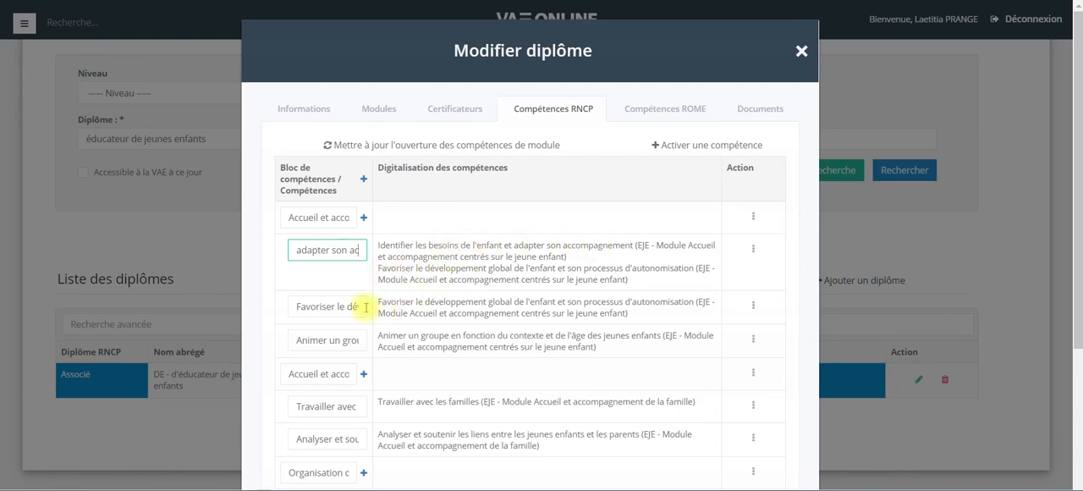
pyautogui.click(753, 251)
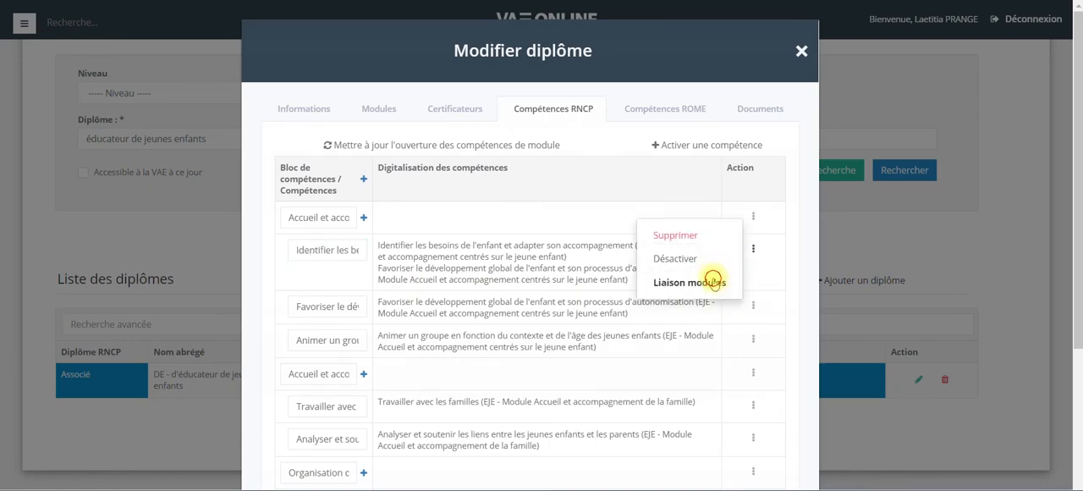
pyautogui.click(713, 282)
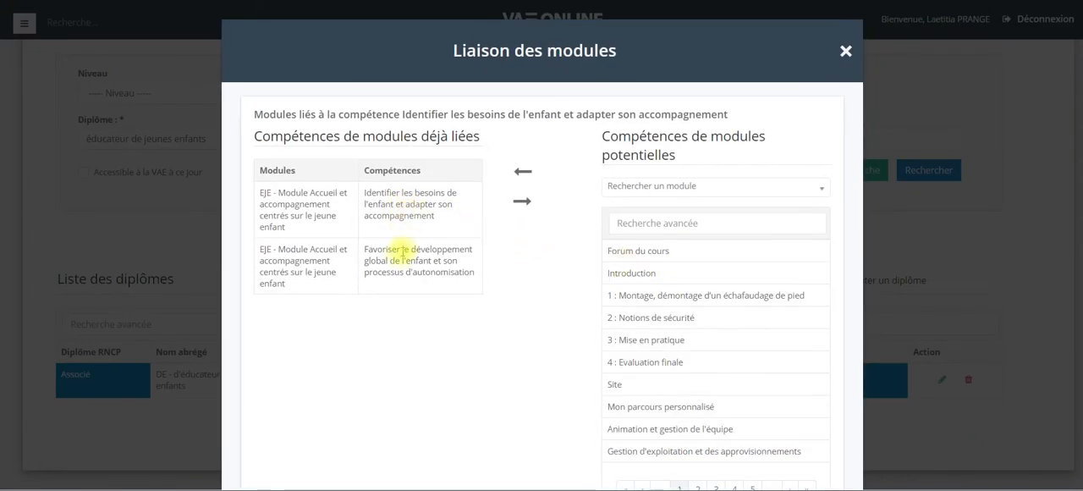
pyautogui.click(338, 262)
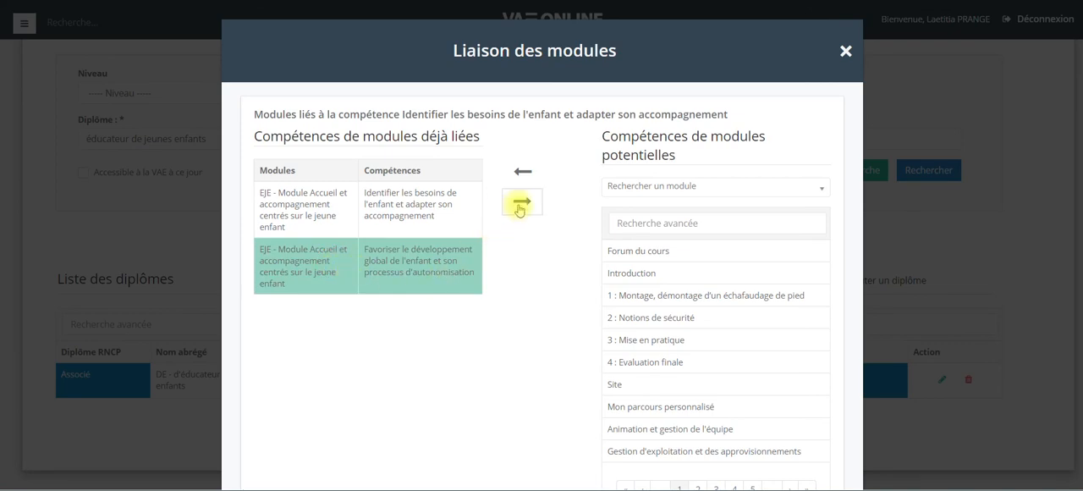
pyautogui.click(522, 206)
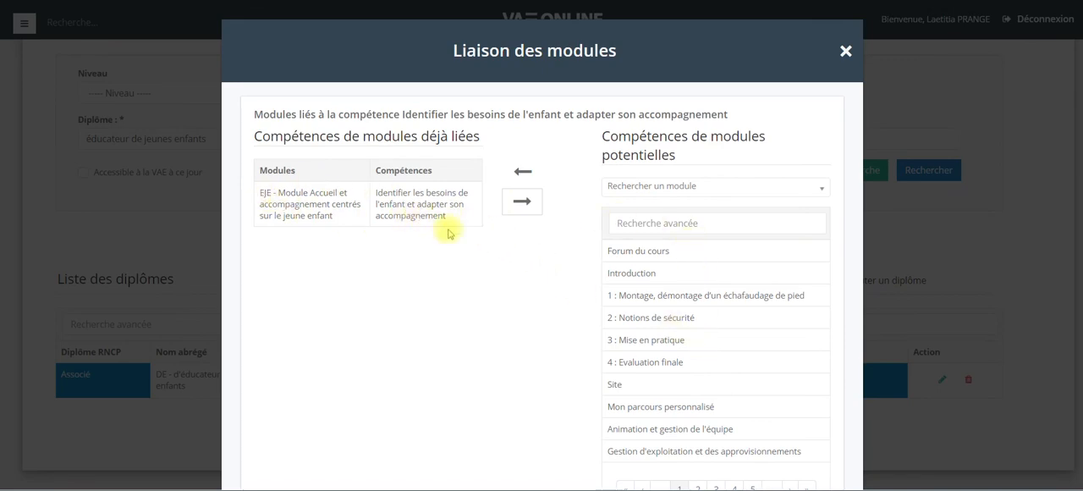
pyautogui.scroll(-2, 457, 237)
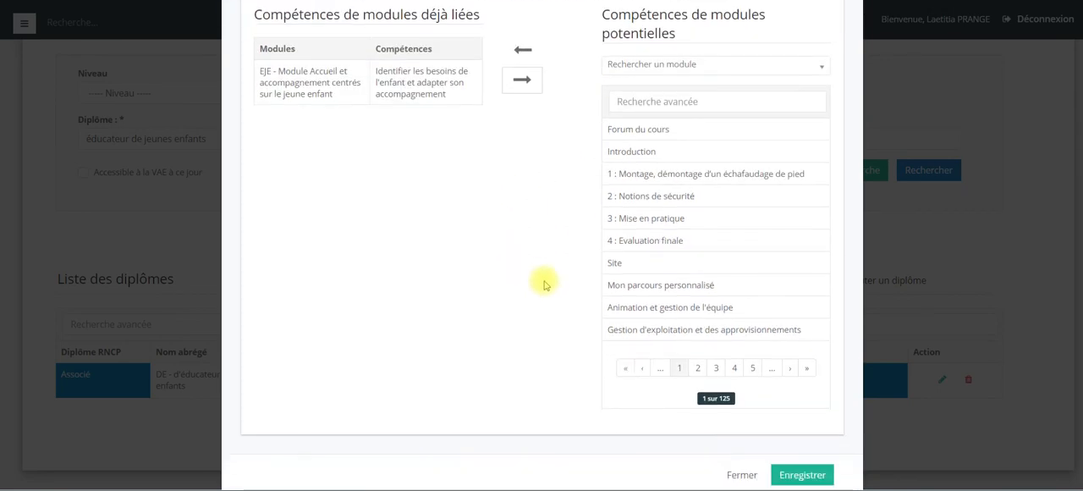
pyautogui.click(800, 475)
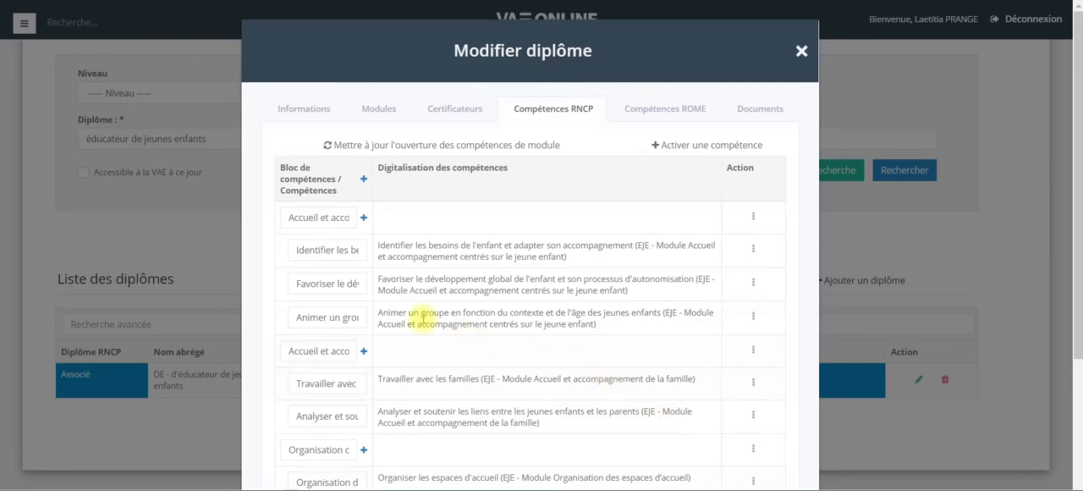
# Check which module competencies are linked to the 'Favoriser le développement global' competency.
pyautogui.click(323, 250)
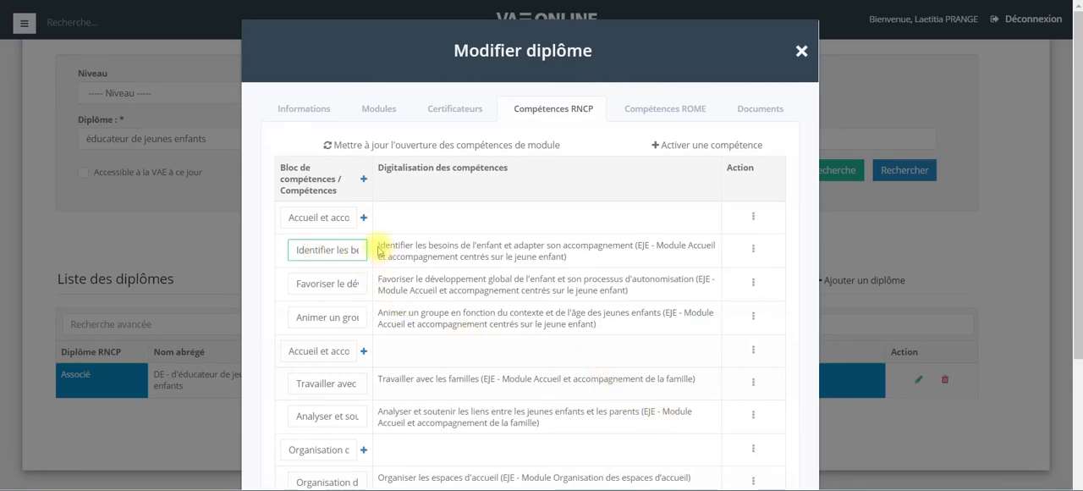
pyautogui.moveTo(380, 245)
pyautogui.mouseDown()
pyautogui.moveTo(426, 248)
pyautogui.moveTo(380, 234)
pyautogui.mouseUp()
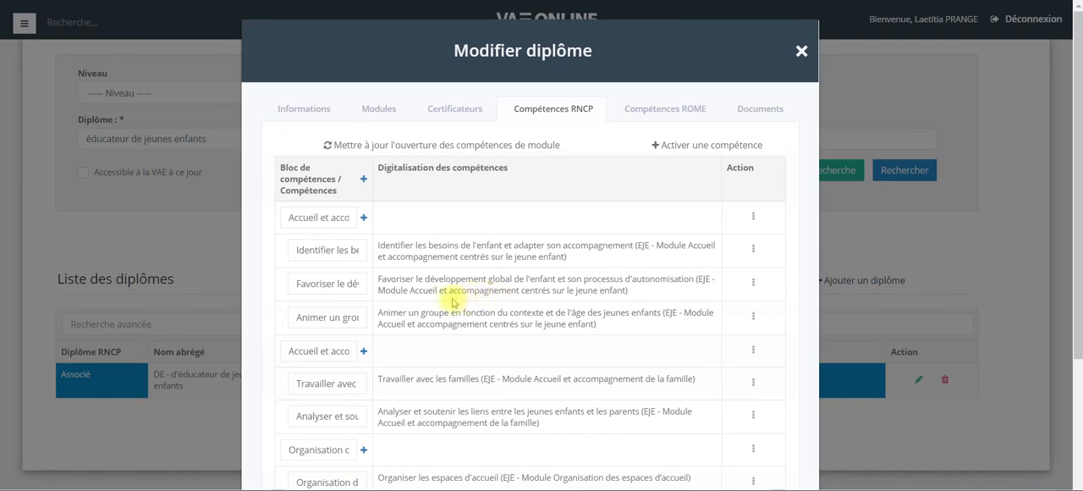
pyautogui.scroll(-1, 432, 298)
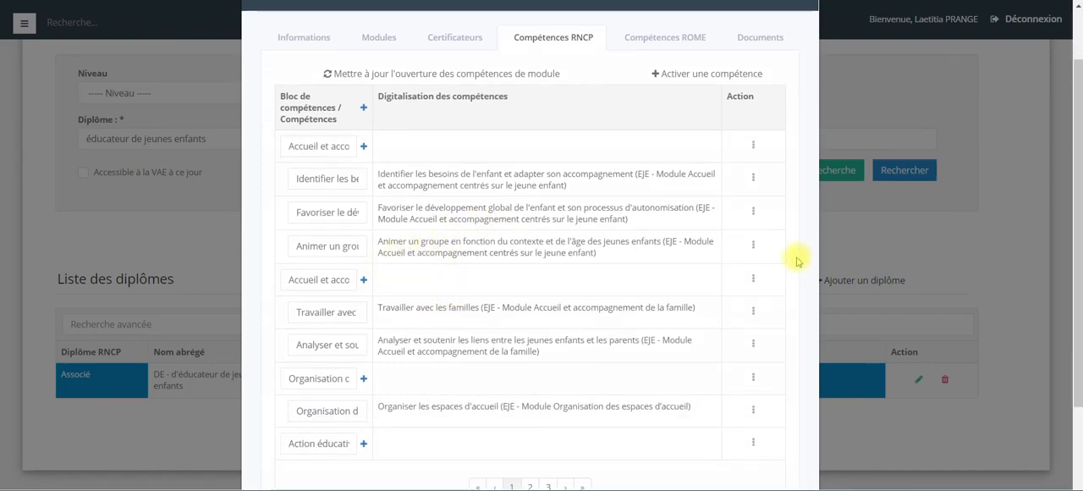
pyautogui.click(753, 212)
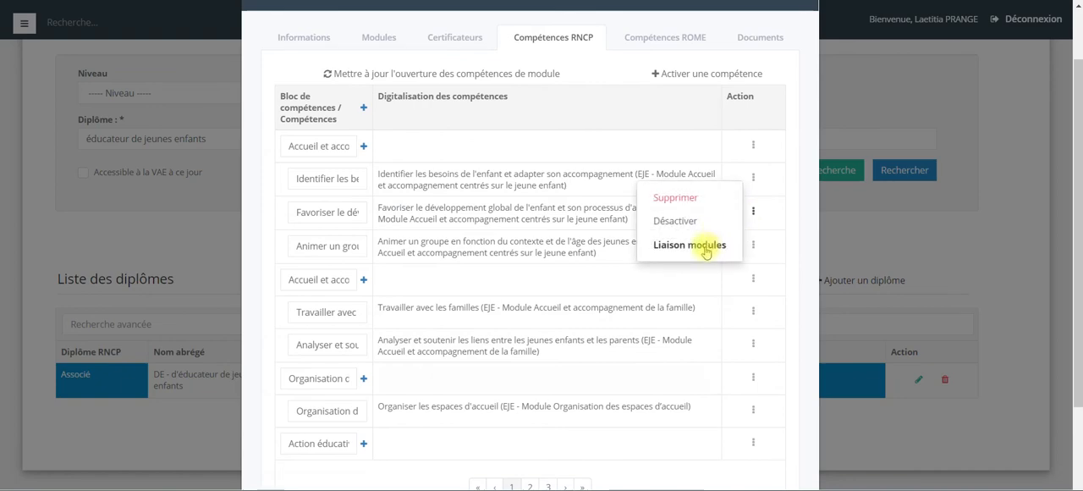
pyautogui.click(703, 244)
pyautogui.click(678, 185)
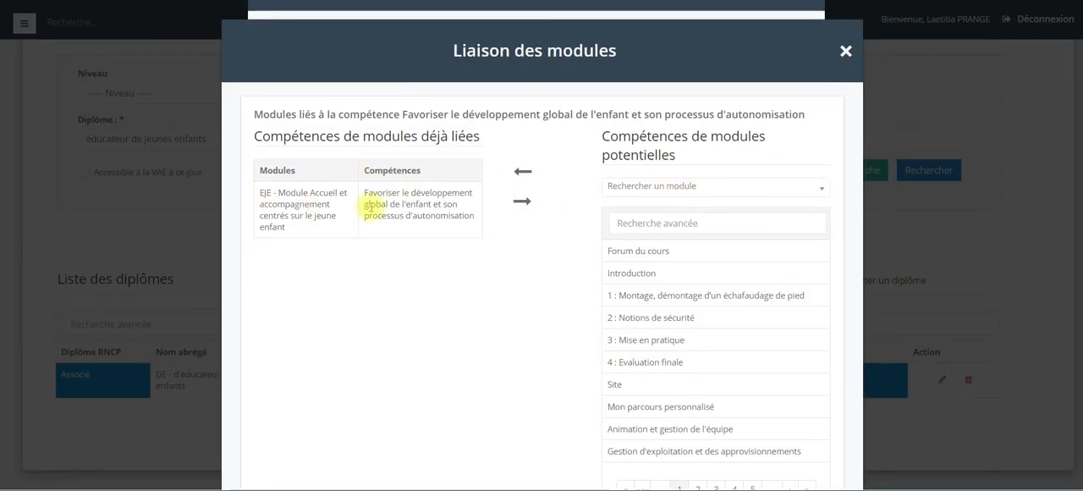
pyautogui.click(844, 53)
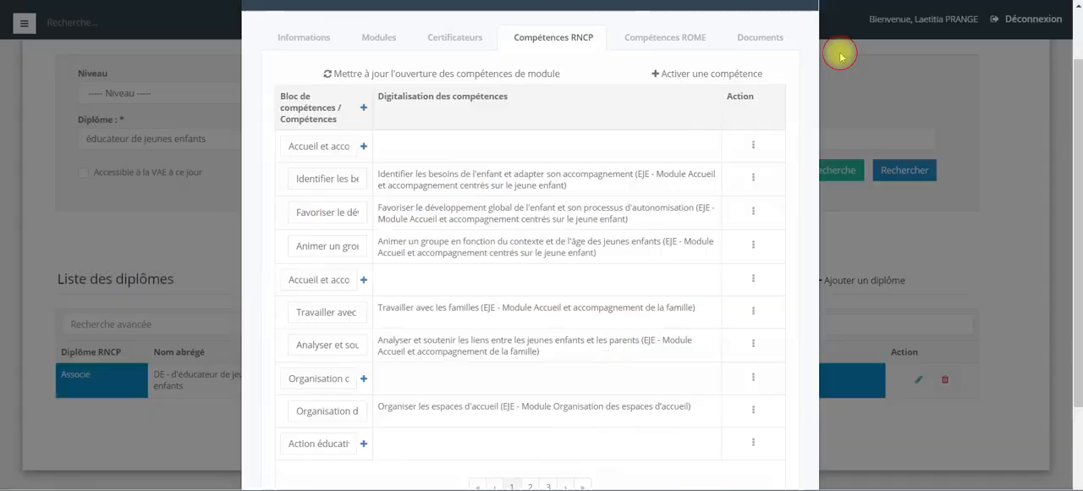
# Save the competency blocks and the whole diploma record.
pyautogui.scroll(-2, 469, 276)
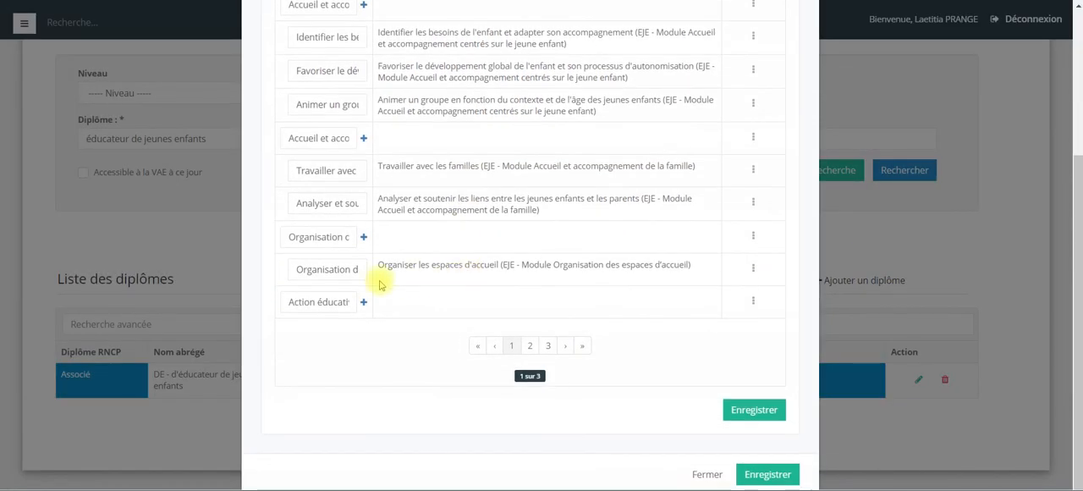
pyautogui.scroll(2, 449, 280)
pyautogui.click(312, 146)
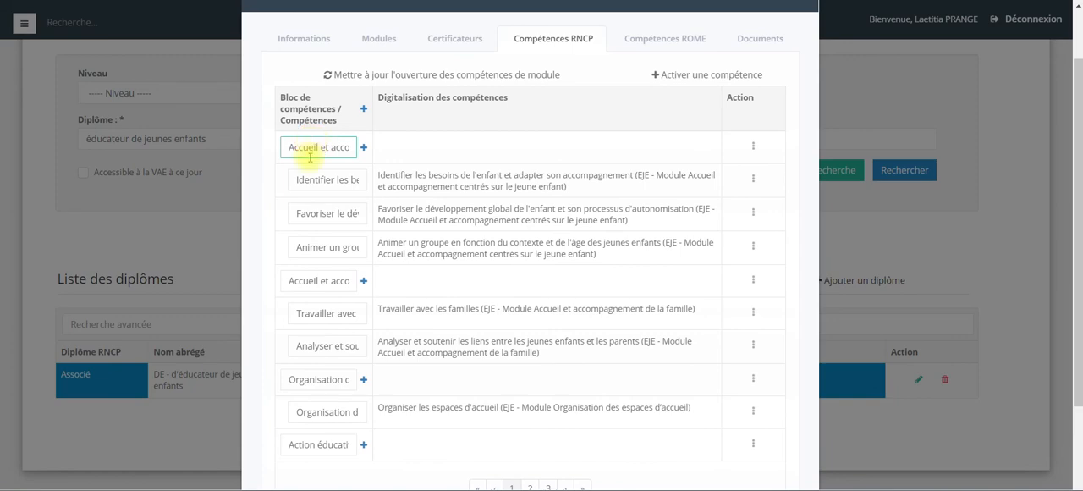
pyautogui.click(319, 178)
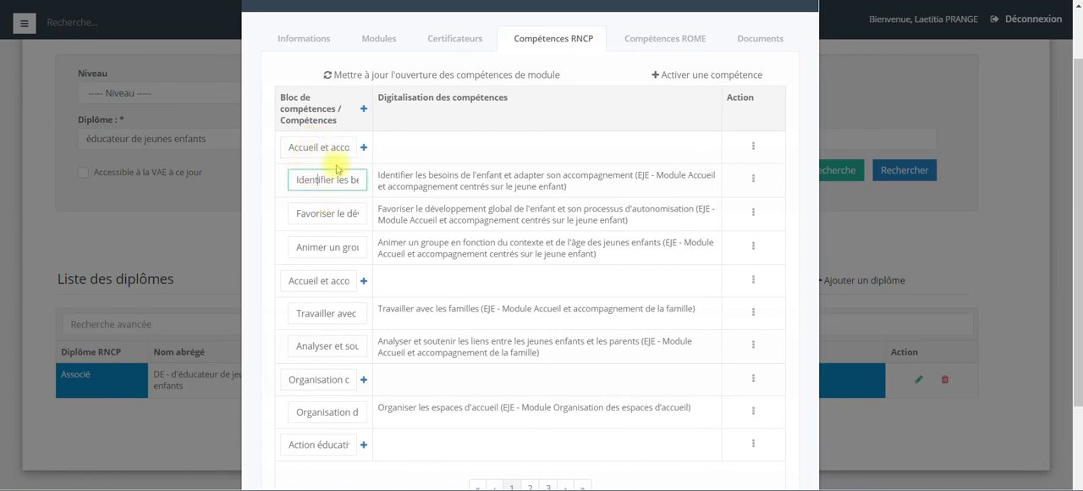
pyautogui.click(753, 181)
pyautogui.click(752, 181)
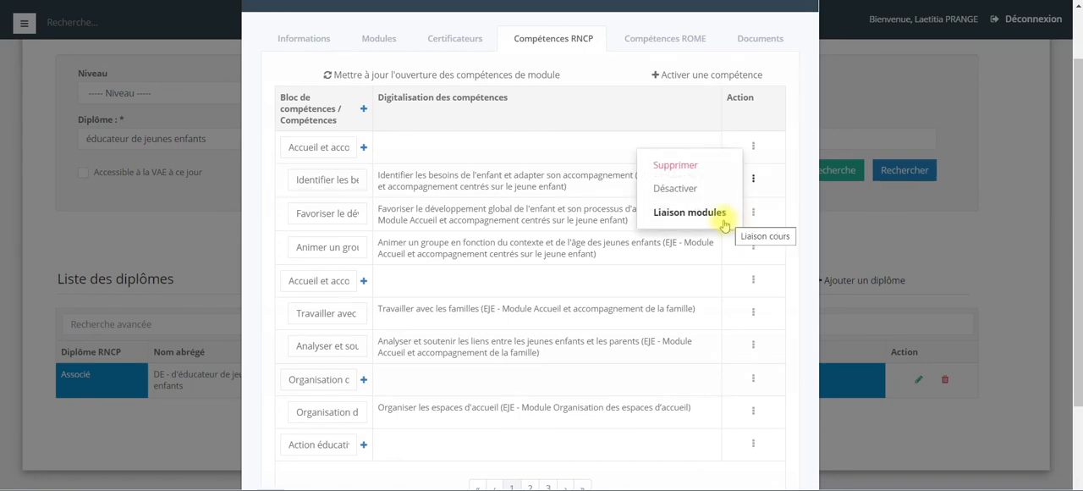
pyautogui.scroll(-3, 660, 237)
pyautogui.click(752, 415)
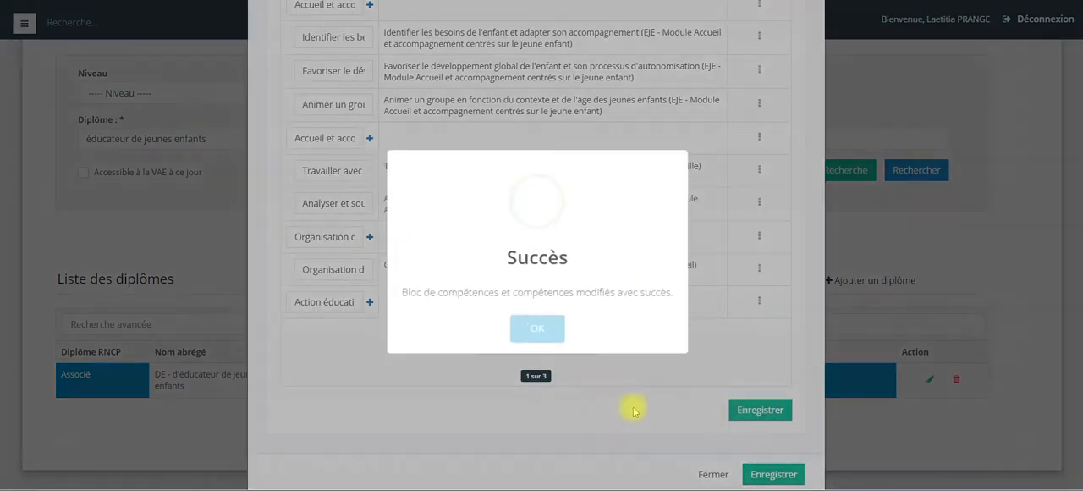
pyautogui.click(535, 333)
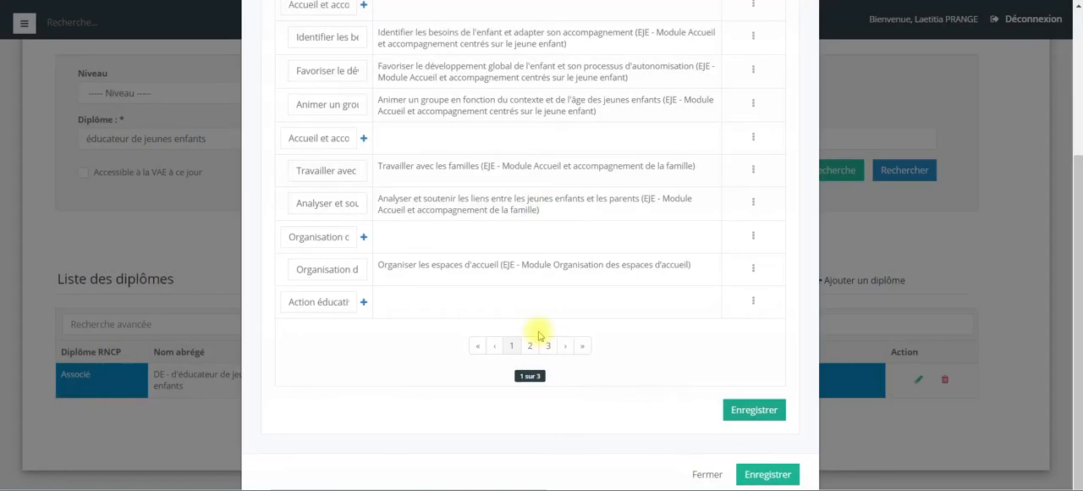
pyautogui.click(755, 476)
pyautogui.click(549, 329)
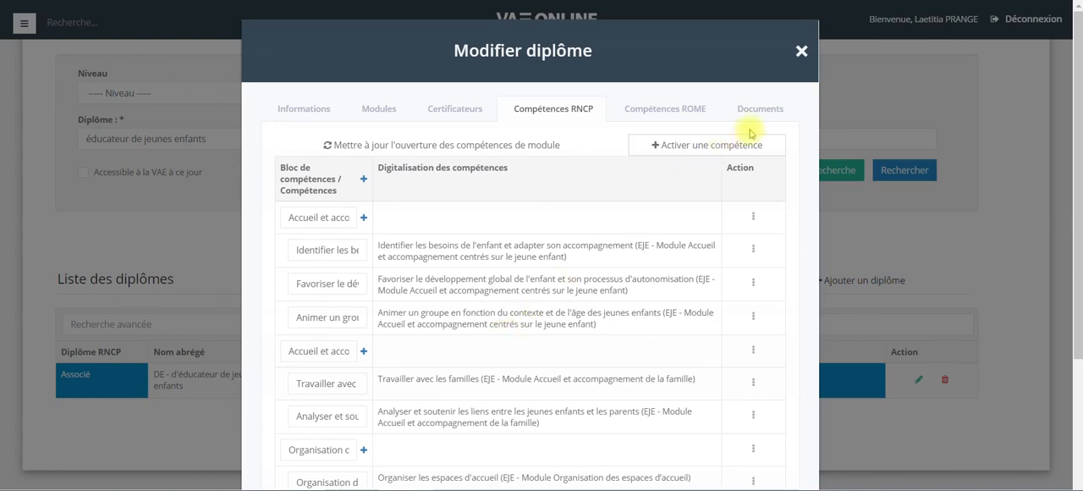
# Browse the diploma's documents in the MC ACVD and DE EJE reference folders.
pyautogui.click(774, 114)
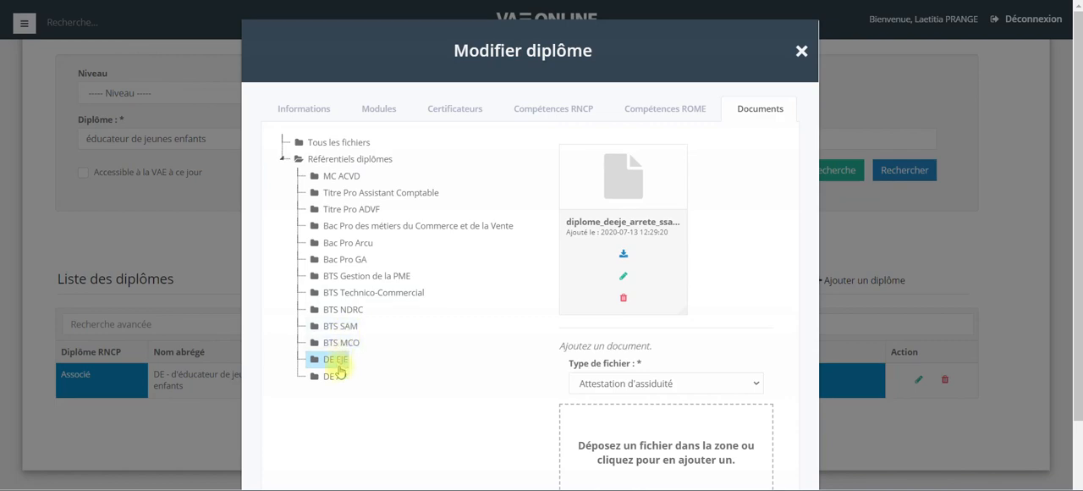
pyautogui.click(343, 178)
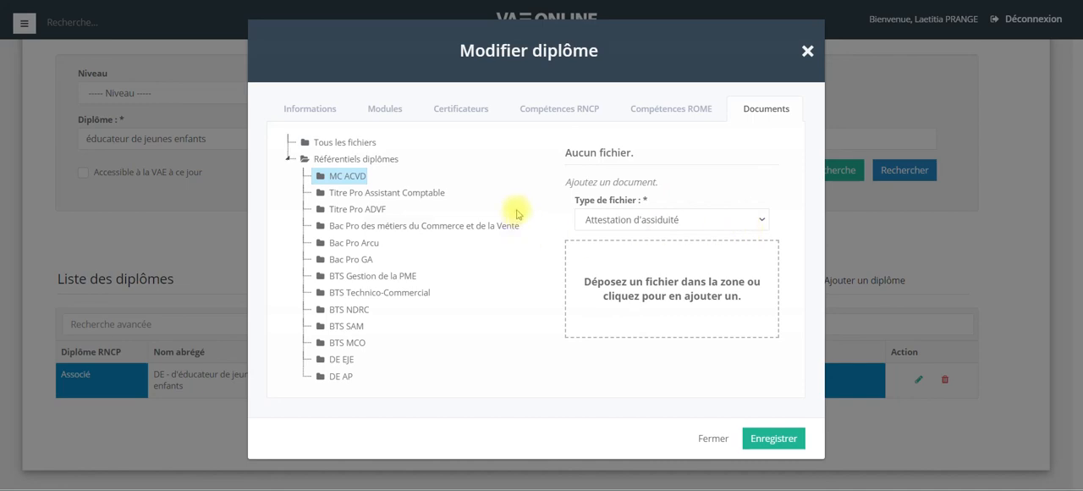
pyautogui.click(635, 219)
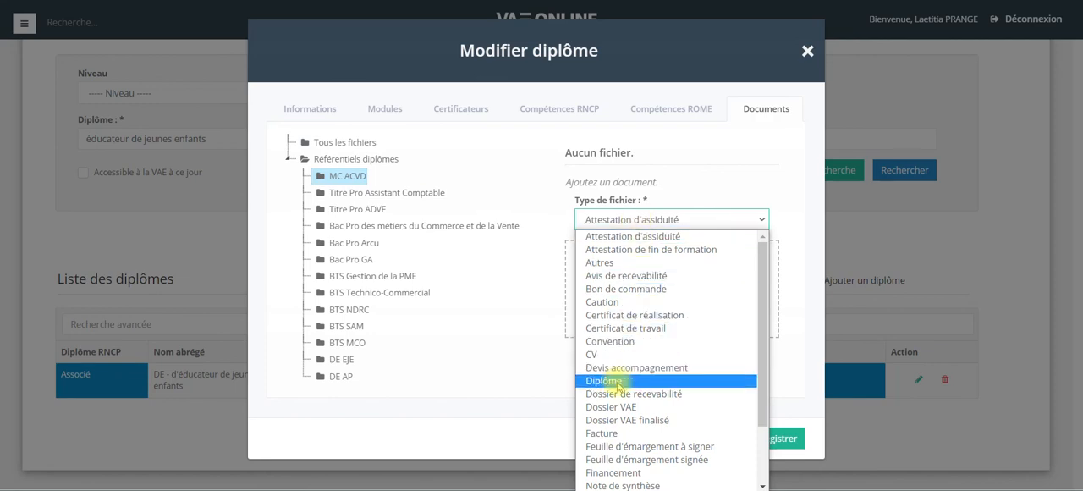
pyautogui.click(616, 380)
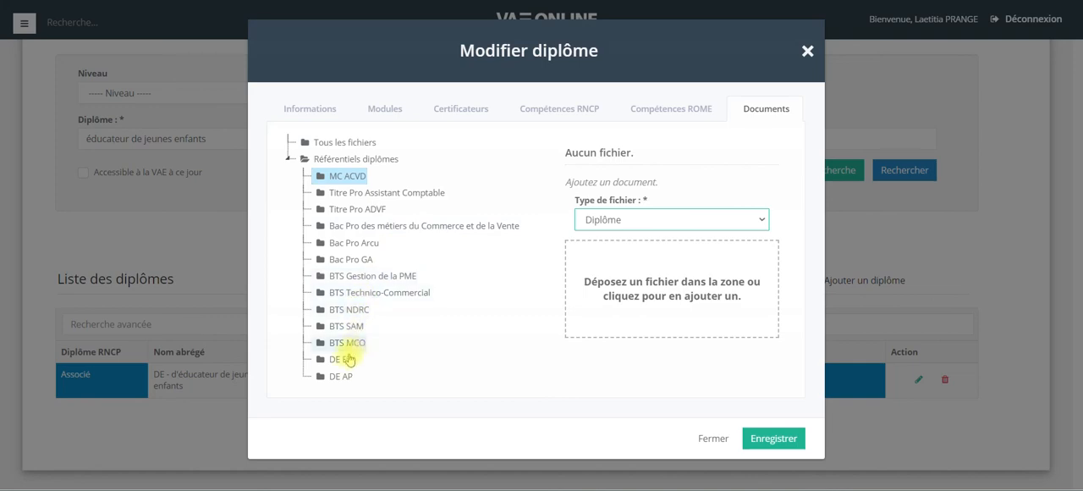
pyautogui.click(343, 358)
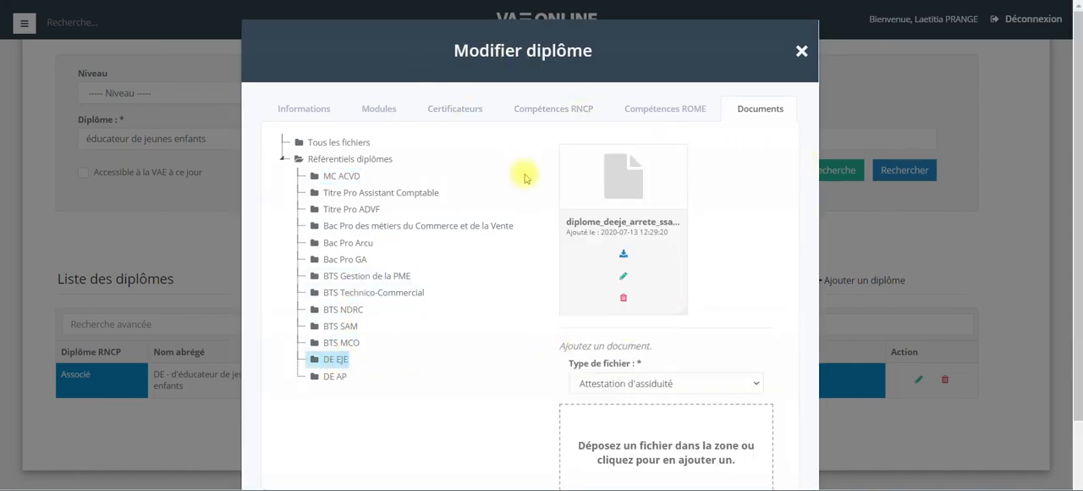
pyautogui.scroll(-1, 802, 205)
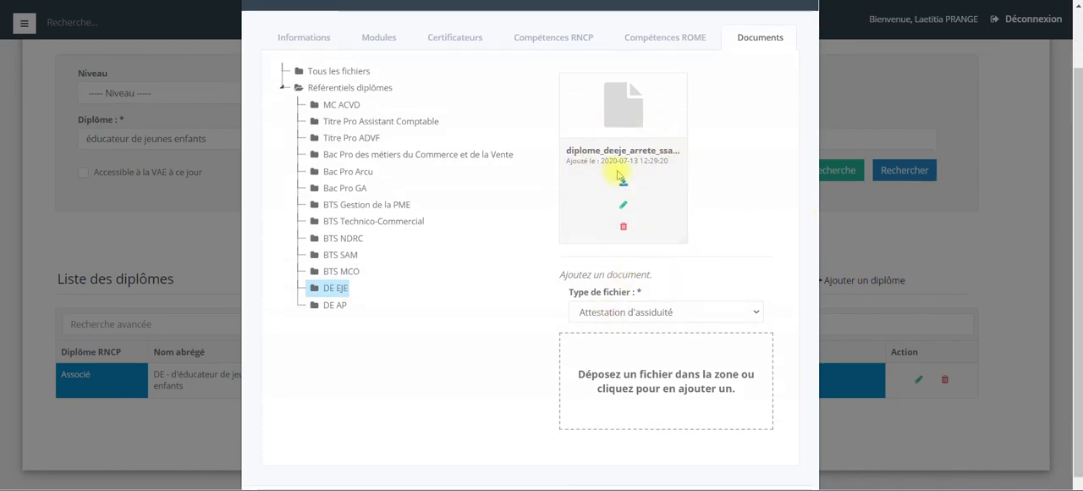
pyautogui.click(343, 104)
pyautogui.click(646, 219)
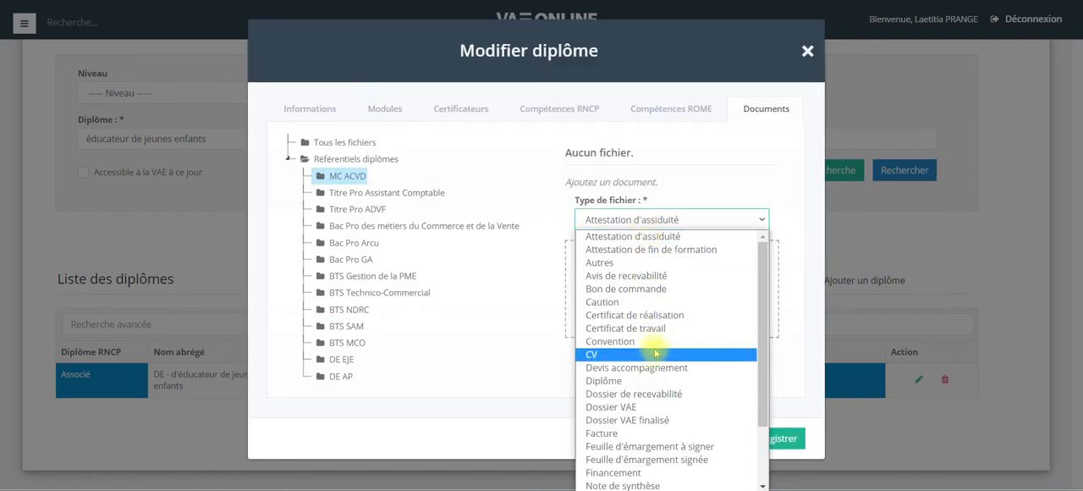
pyautogui.scroll(-2, 655, 354)
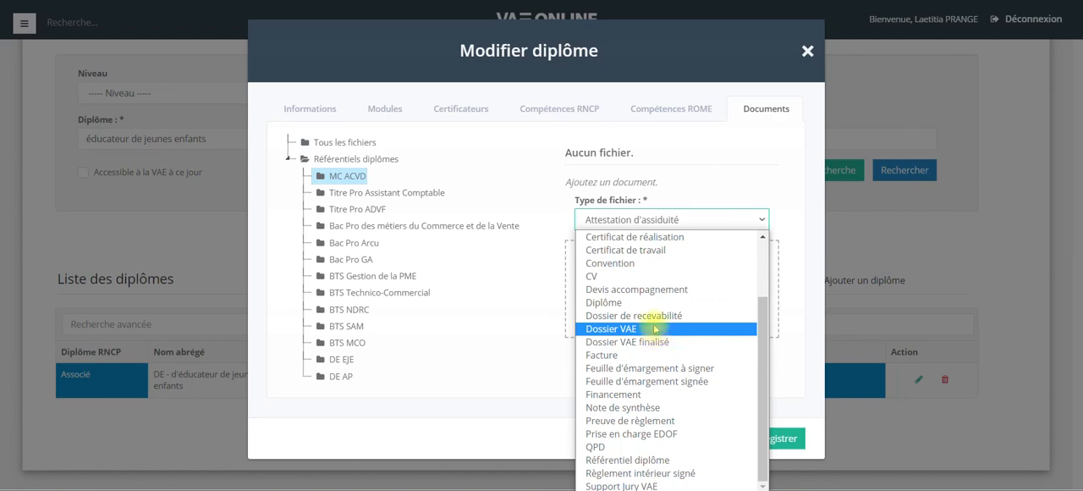
pyautogui.click(648, 302)
pyautogui.click(683, 285)
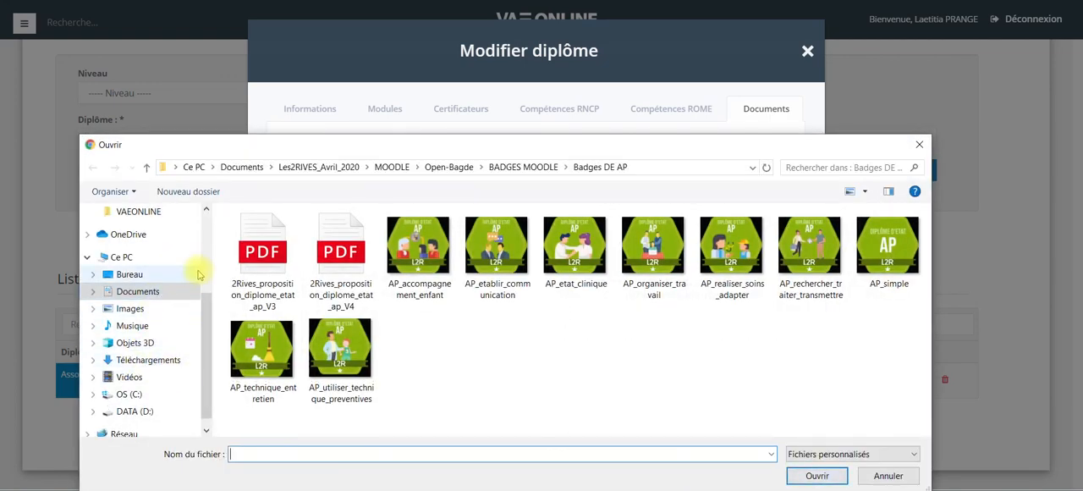
pyautogui.click(918, 144)
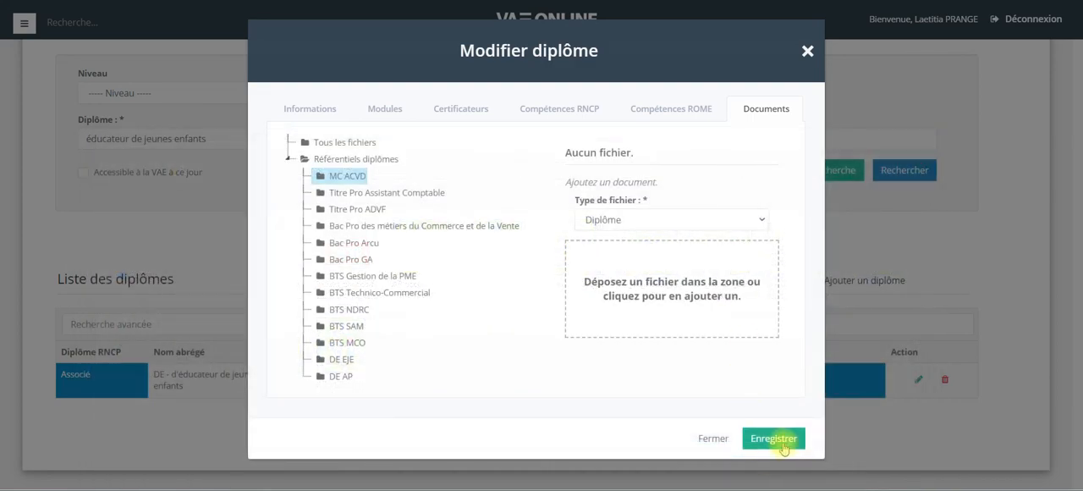
# Save the diploma record with the DE EJE documents folder selected, then close the diploma editing dialog.
pyautogui.click(335, 360)
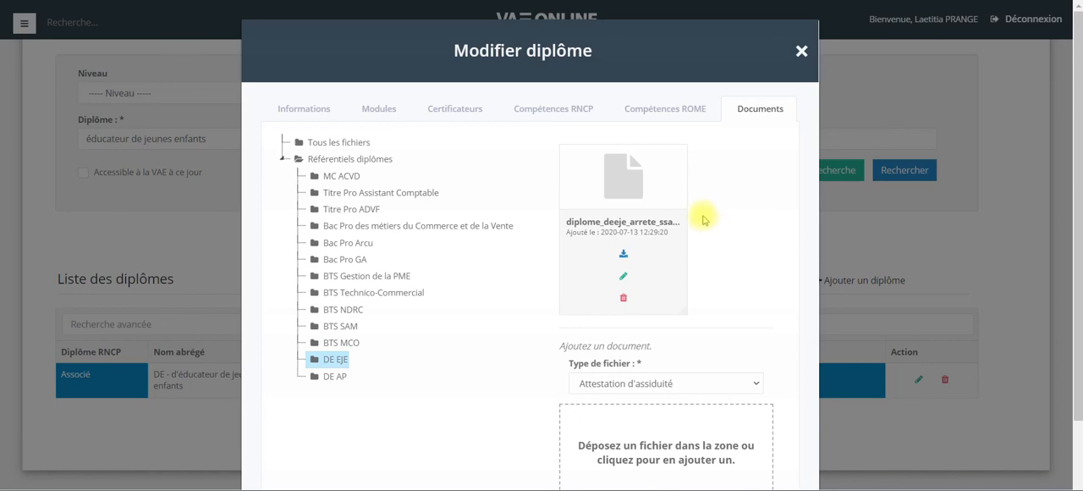
pyautogui.scroll(-2, 719, 221)
pyautogui.click(749, 476)
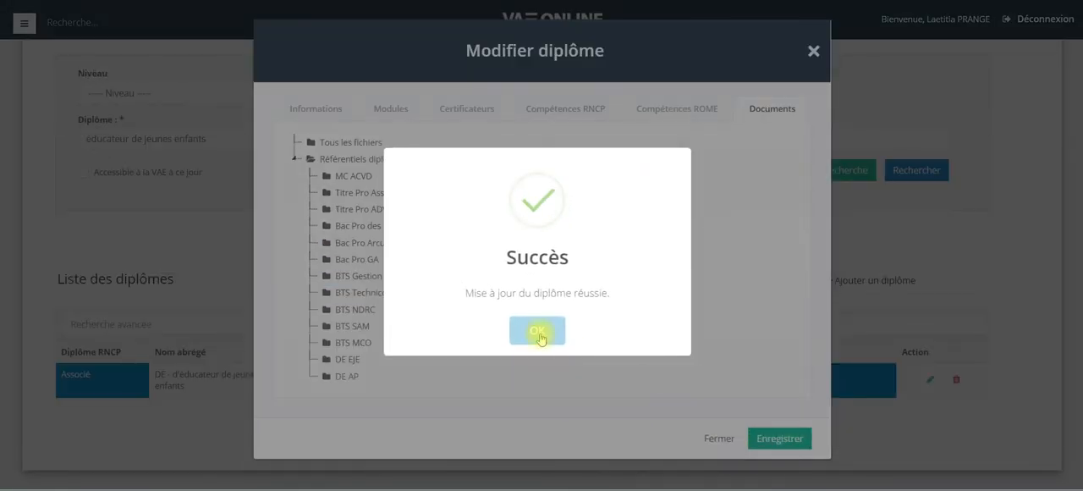
pyautogui.click(539, 337)
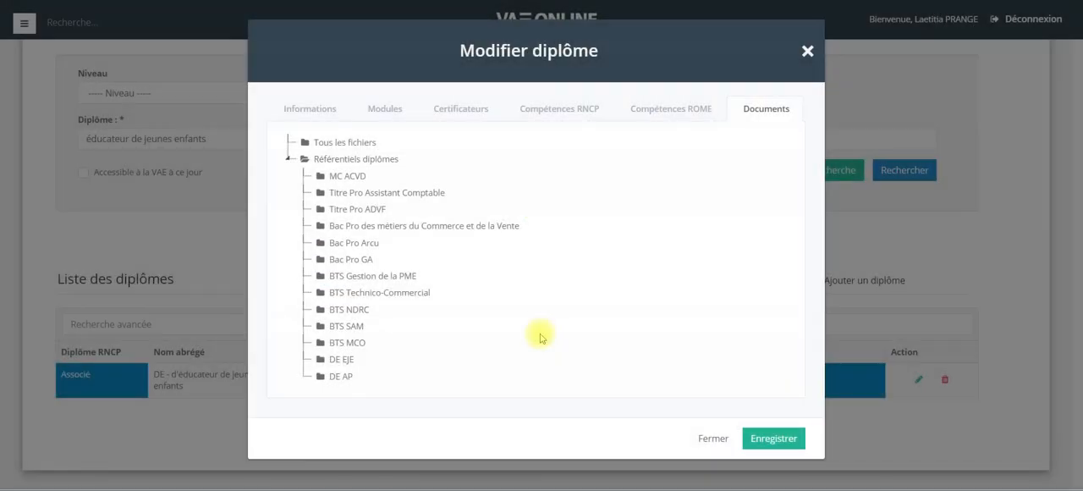
pyautogui.click(806, 54)
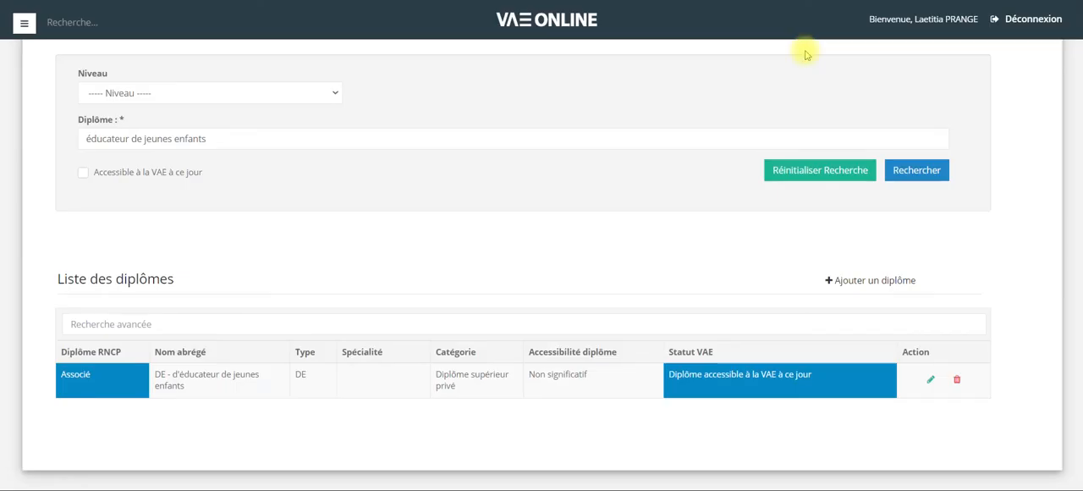